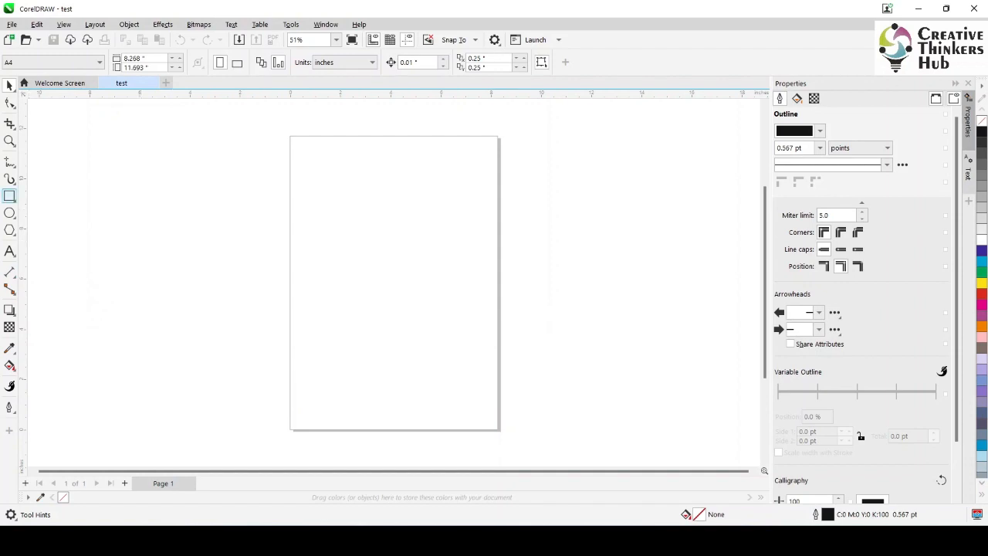
Draw two stacked rectangles on the page, the upper about 6.9 by 3.1 inches and the lower about 7.0 by 1.8 inches
{"action": "left_click", "coordinate": [9, 196]}
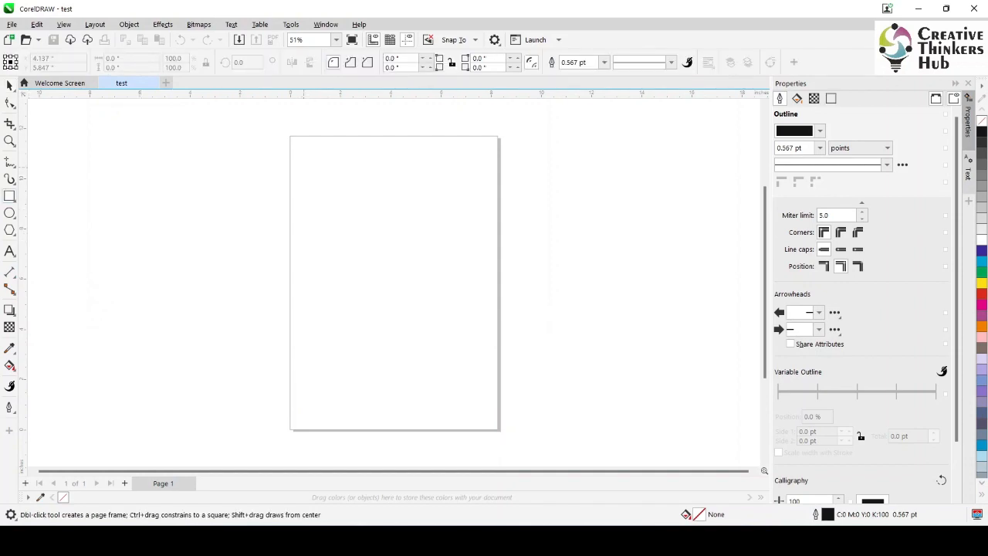
{"action": "left_click_drag", "start_coordinate": [303, 168], "coordinate": [477, 245]}
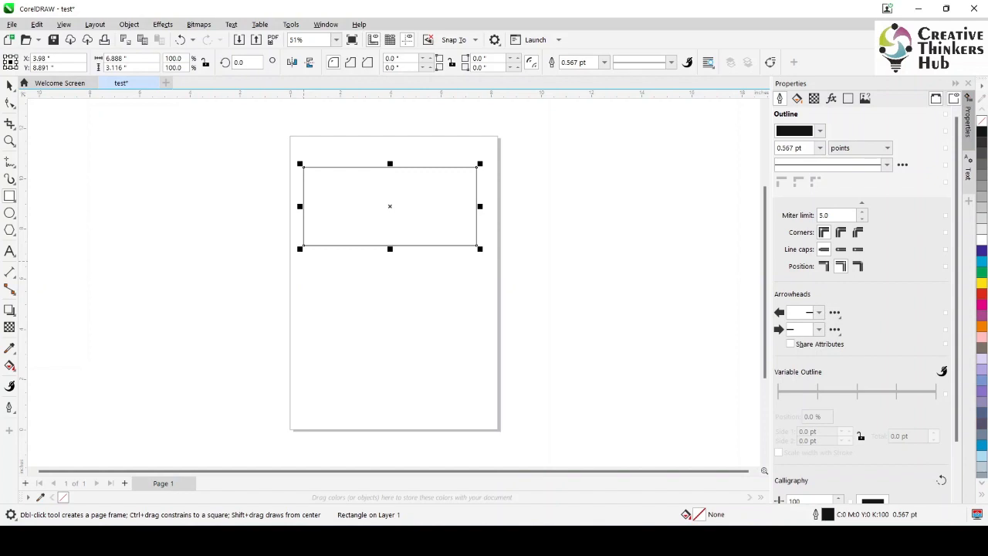
{"action": "left_click_drag", "start_coordinate": [303, 262], "coordinate": [480, 325]}
{"action": "key", "text": "space"}
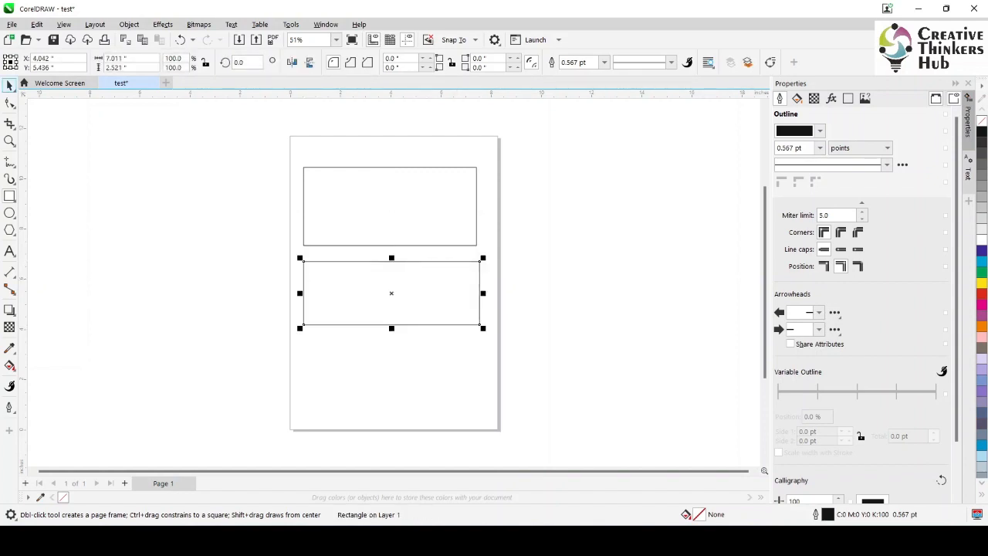
{"action": "key", "text": "Escape"}
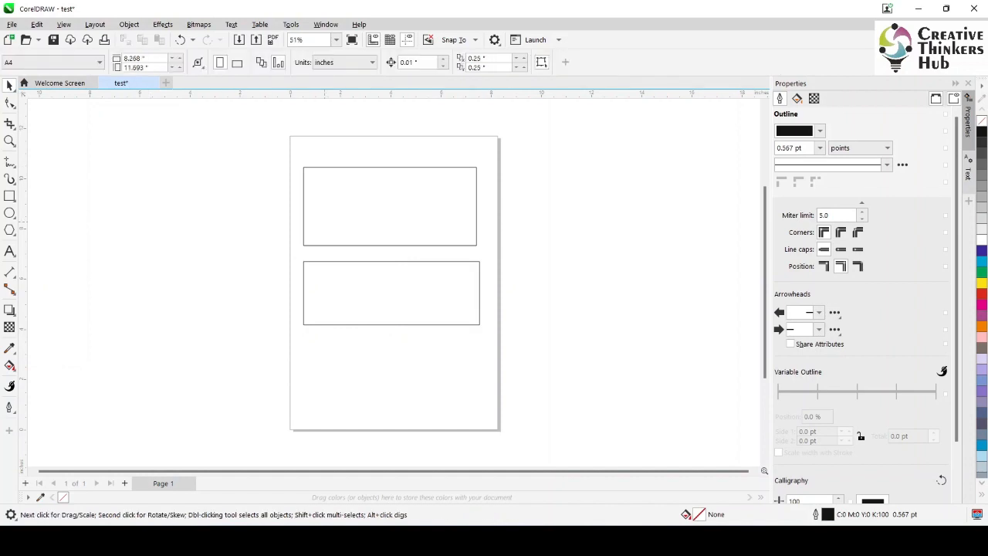
{"action": "left_click", "coordinate": [340, 306]}
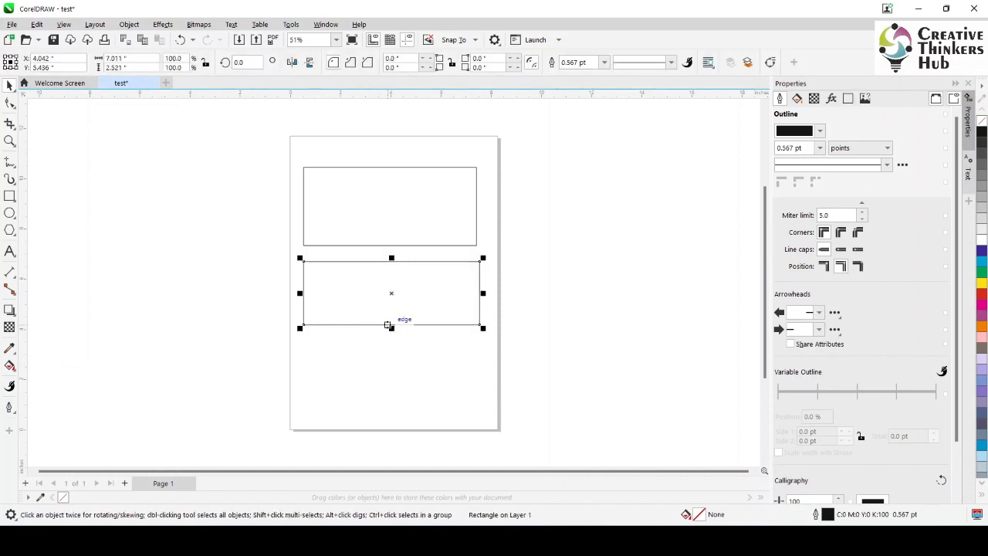
{"action": "left_click_drag", "start_coordinate": [392, 329], "coordinate": [392, 310]}
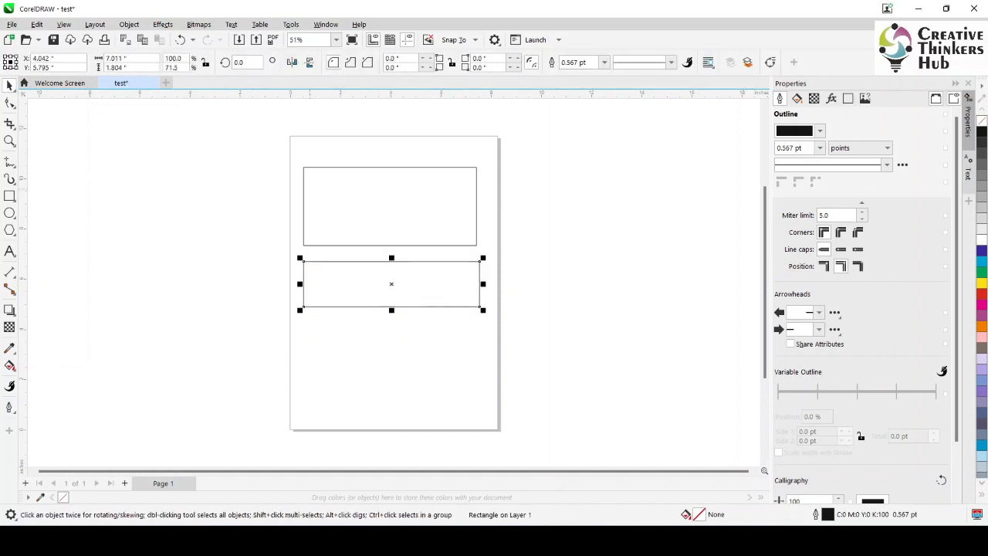
Set the upper rectangle's size to 7 inches wide and 3 inches high
{"action": "left_click", "coordinate": [305, 188]}
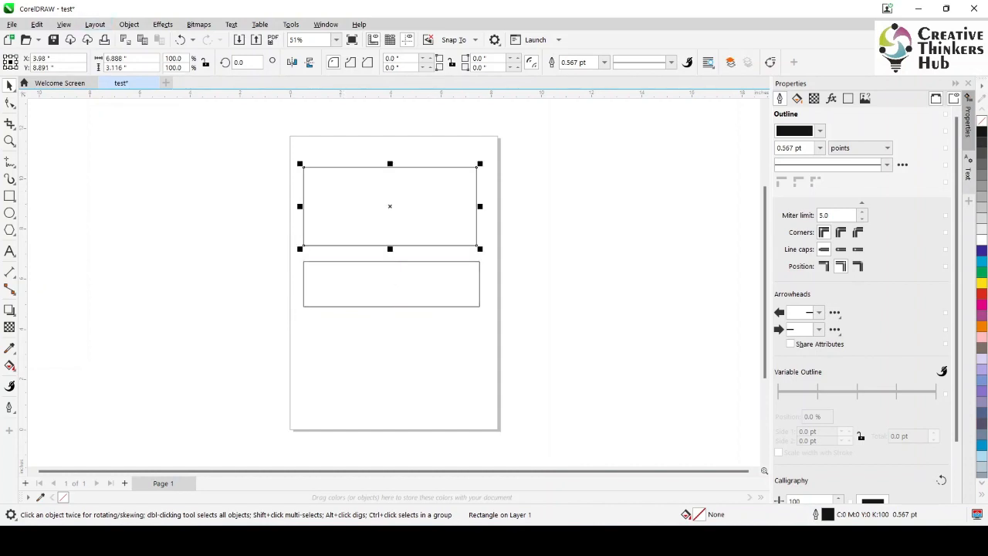
{"action": "left_click", "coordinate": [116, 59]}
{"action": "type", "text": "7"}
{"action": "key", "text": "Tab"}
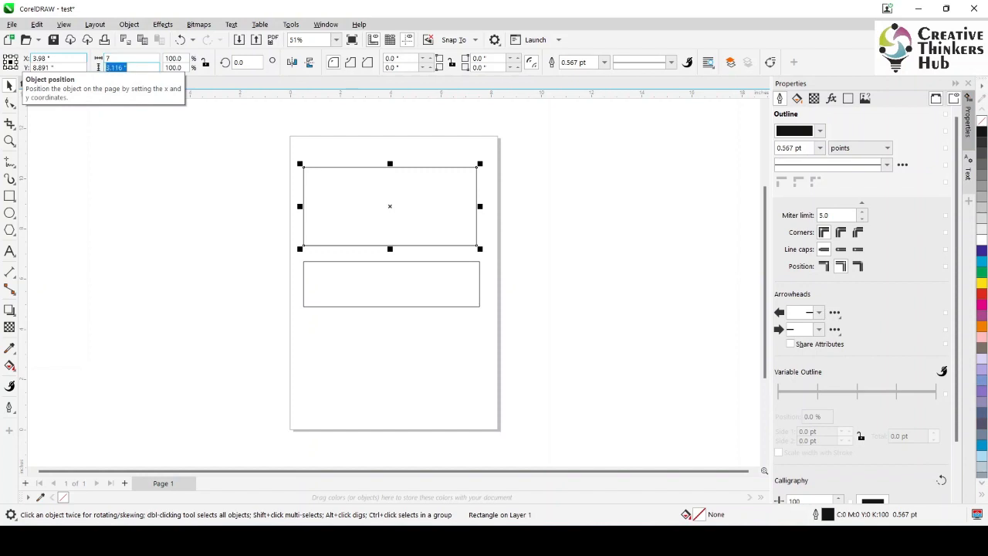
{"action": "type", "text": "3"}
{"action": "key", "text": "Return"}
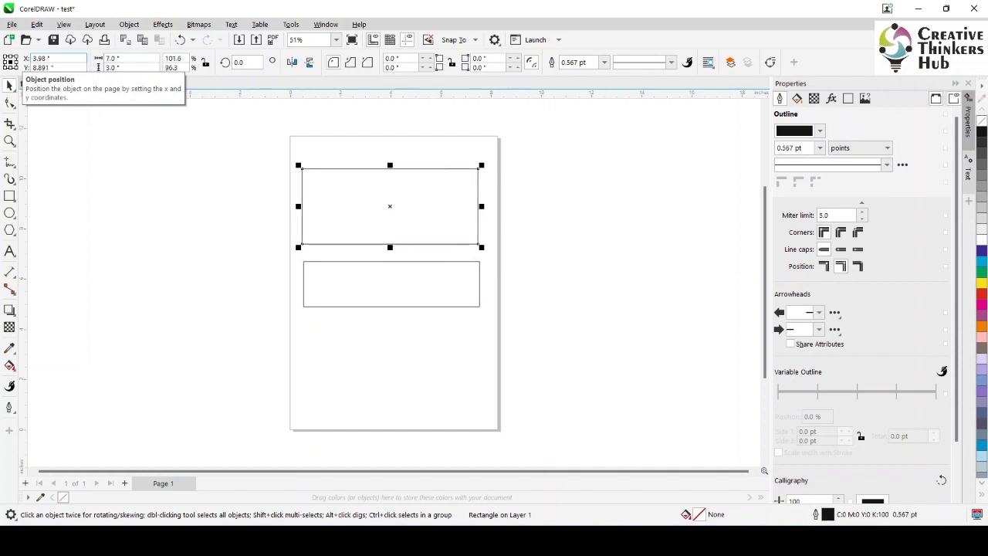
Set the lower rectangle's size to 7 inches wide and 1.5 inches high, and deselect it
{"action": "left_click", "coordinate": [391, 252]}
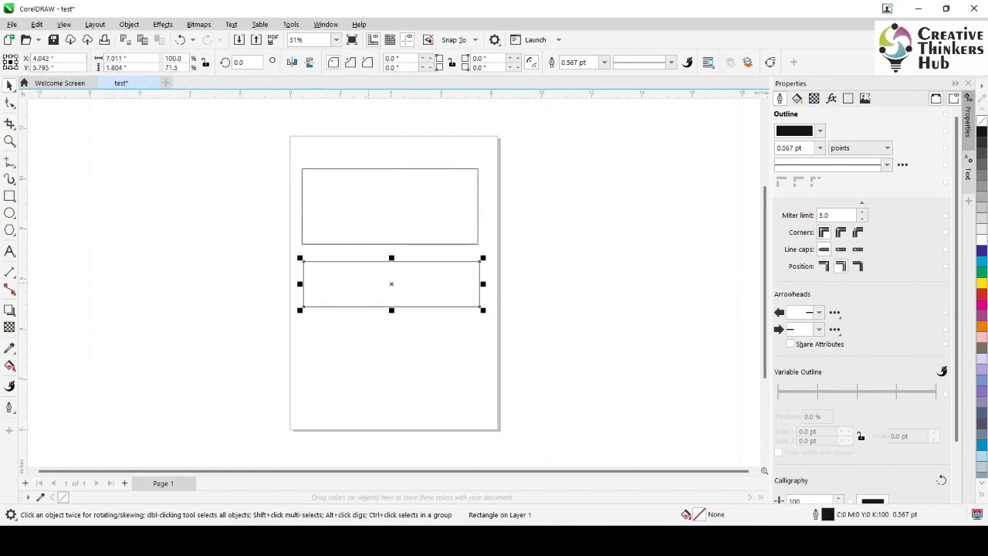
{"action": "left_click_drag", "start_coordinate": [131, 58], "coordinate": [84, 59]}
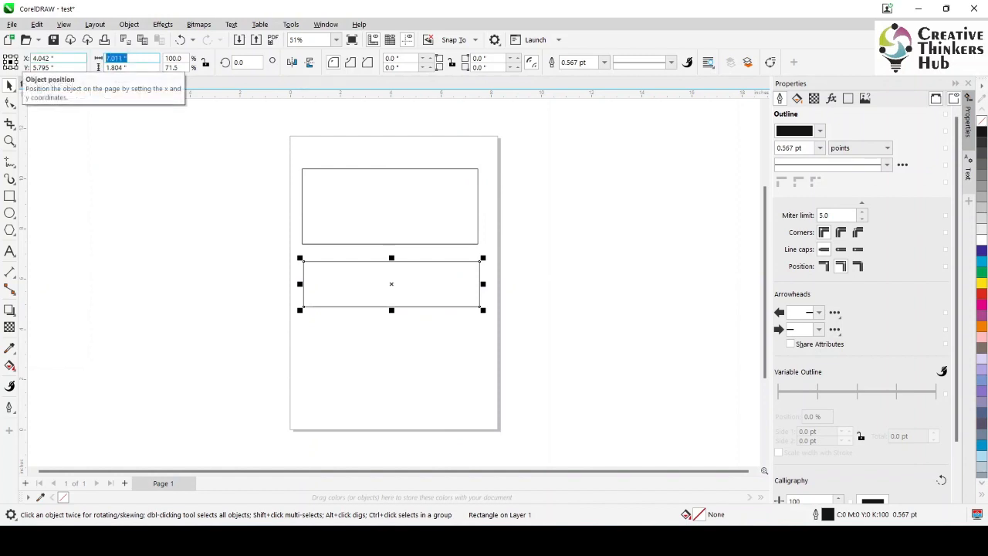
{"action": "type", "text": "7"}
{"action": "key", "text": "Tab"}
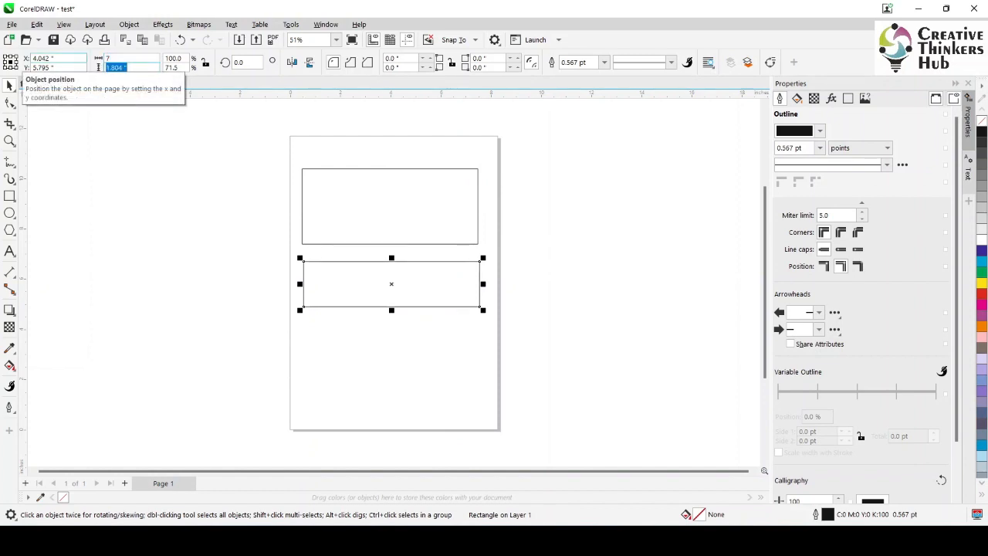
{"action": "type", "text": "1.5"}
{"action": "key", "text": "Return"}
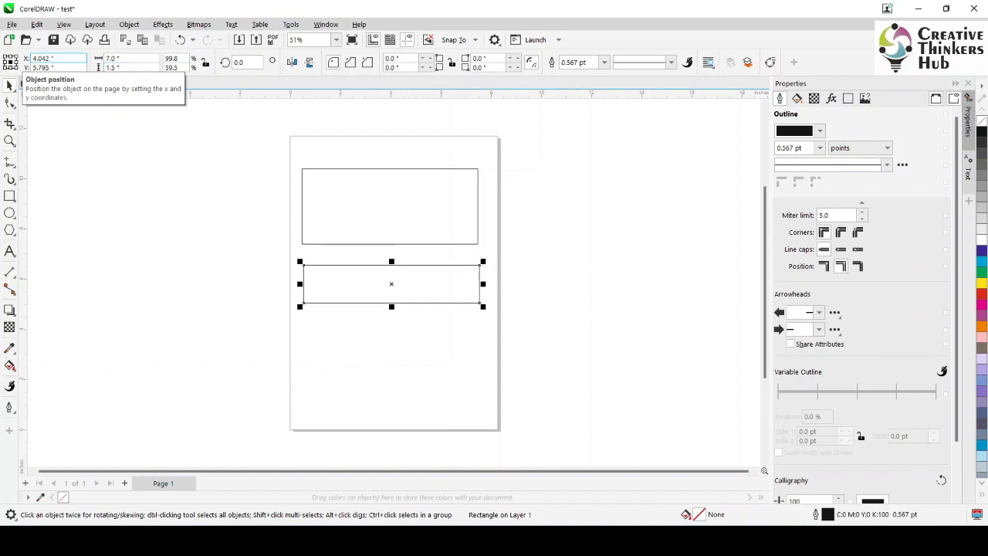
{"action": "key", "text": "Escape"}
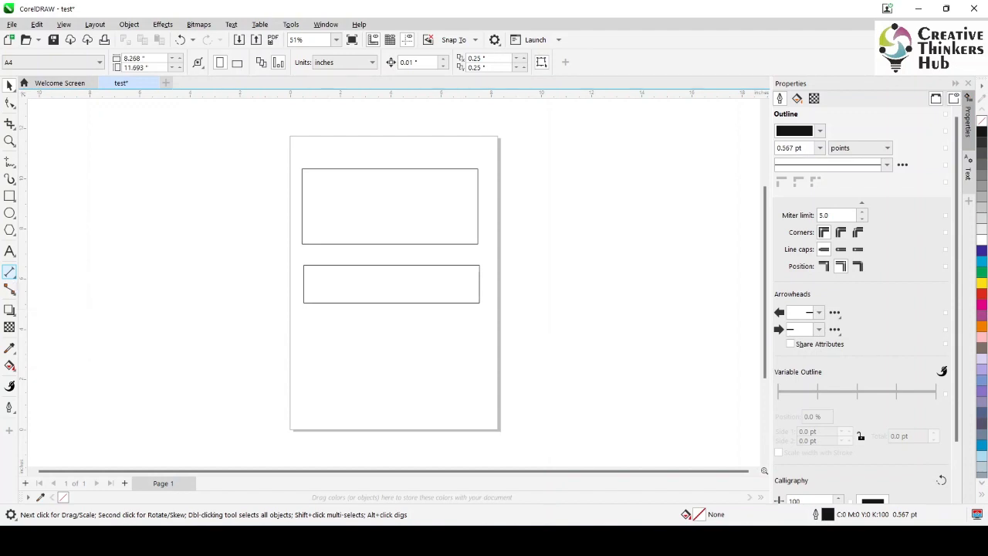
Add Parallel Dimension lines to the upper rectangle: its height on the left side and its width below the bottom edge
{"action": "left_click", "coordinate": [9, 272]}
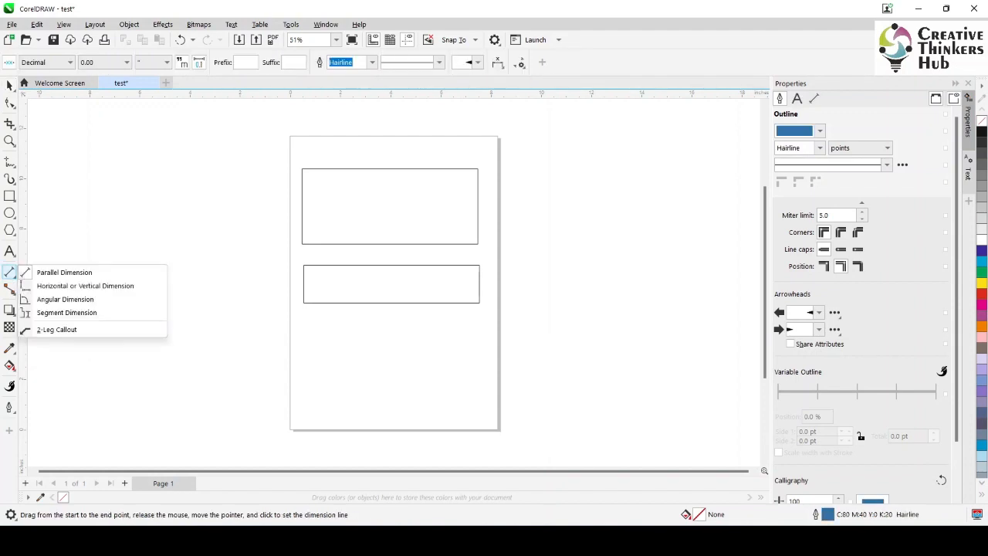
{"action": "left_click", "coordinate": [62, 272]}
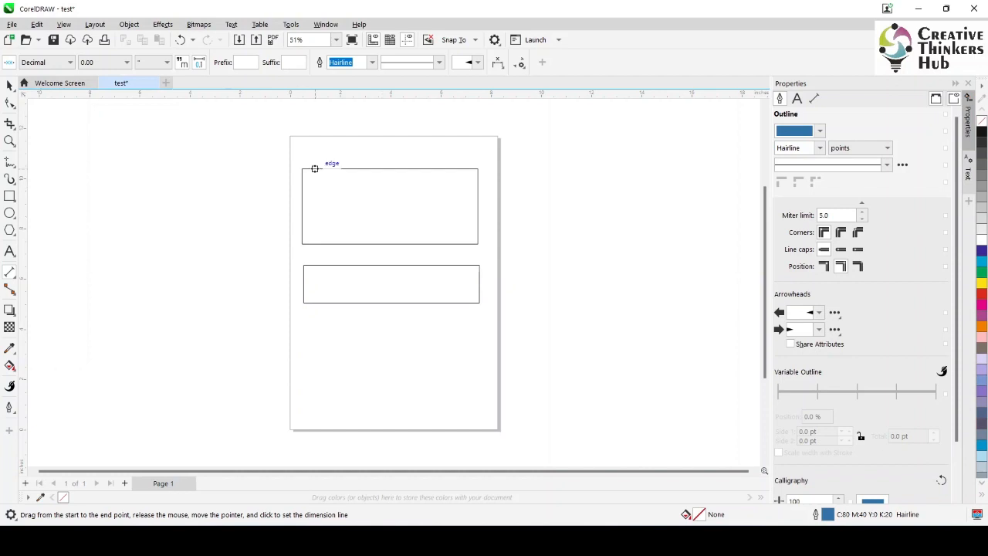
{"action": "left_click_drag", "start_coordinate": [314, 168], "coordinate": [314, 244]}
{"action": "left_click", "coordinate": [292, 206]}
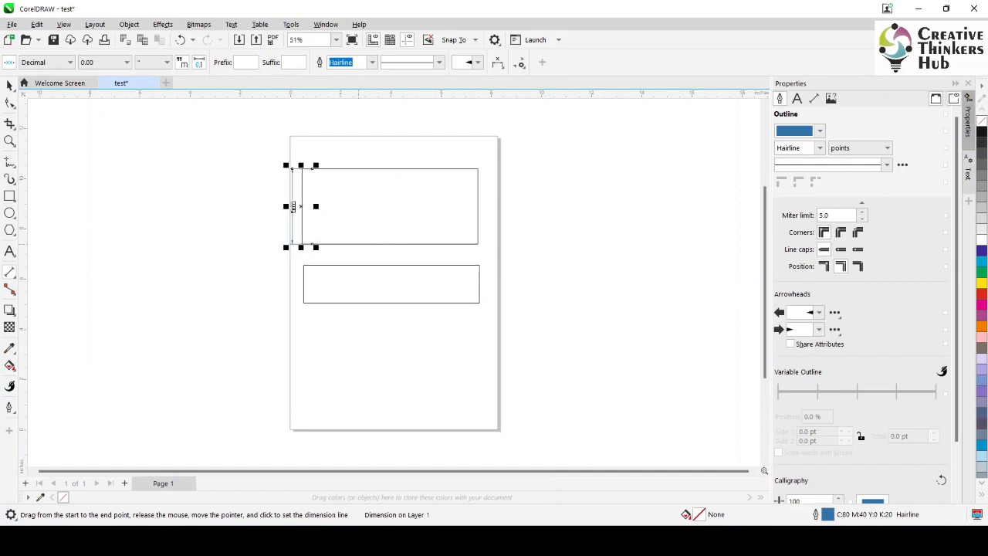
{"action": "left_click_drag", "start_coordinate": [302, 238], "coordinate": [476, 241]}
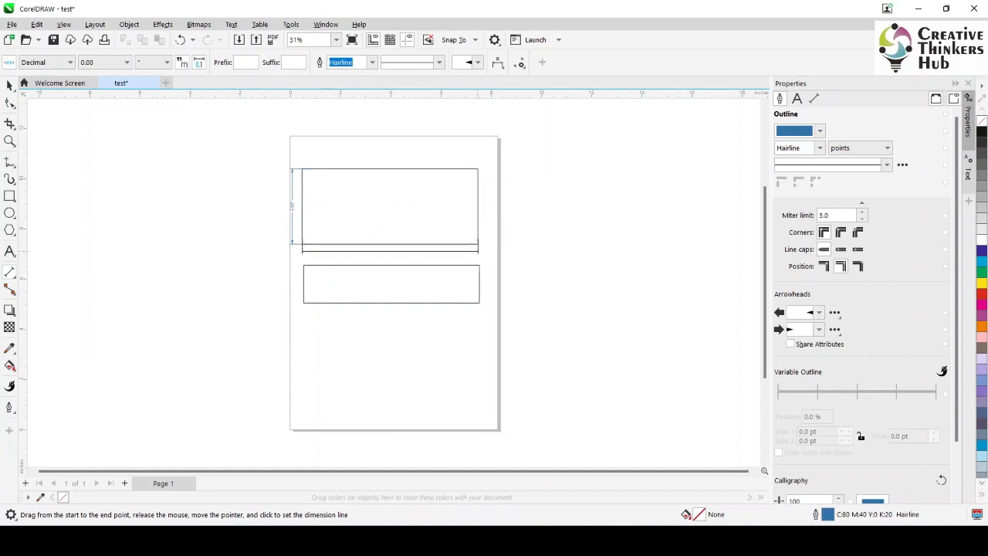
{"action": "left_click", "coordinate": [391, 254]}
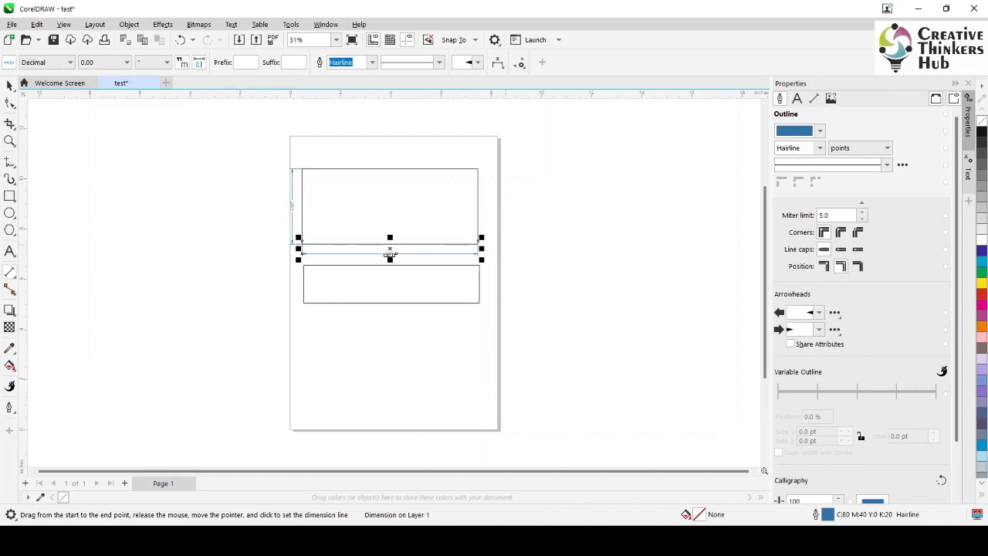
Give the upper rectangle's width dimension the prefix 00 and the suffix 00, and inspect its text up close
{"action": "key", "text": "z"}
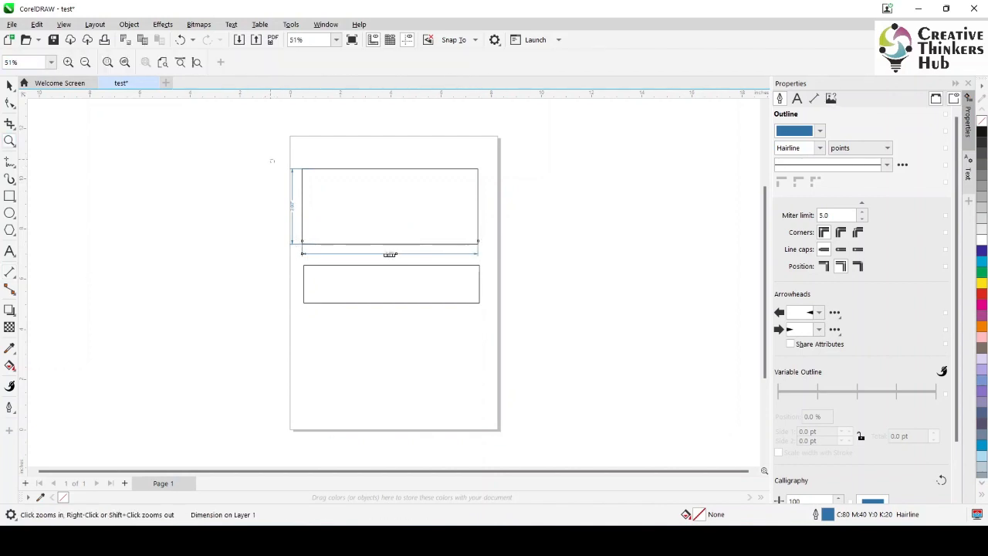
{"action": "left_click_drag", "start_coordinate": [270, 159], "coordinate": [442, 282]}
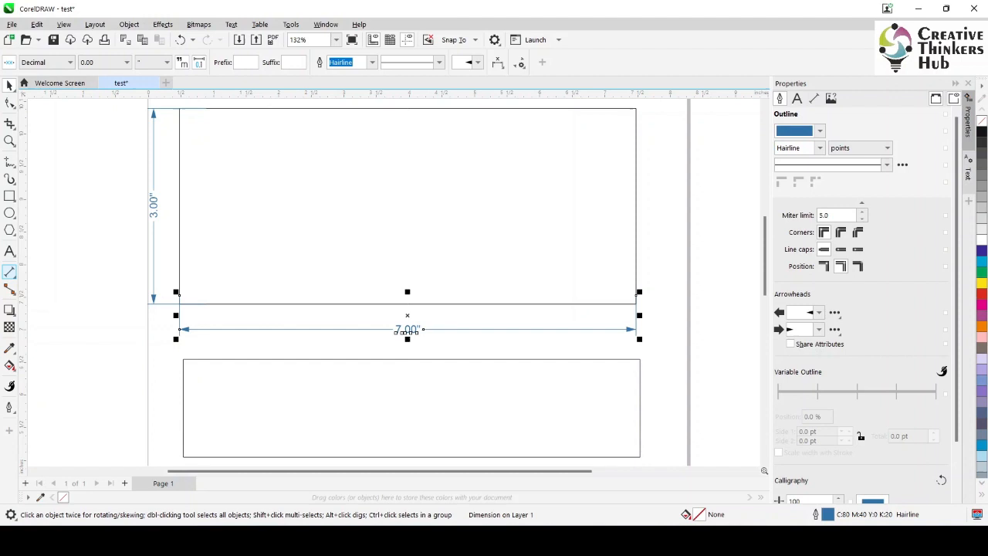
{"action": "left_click", "coordinate": [9, 273]}
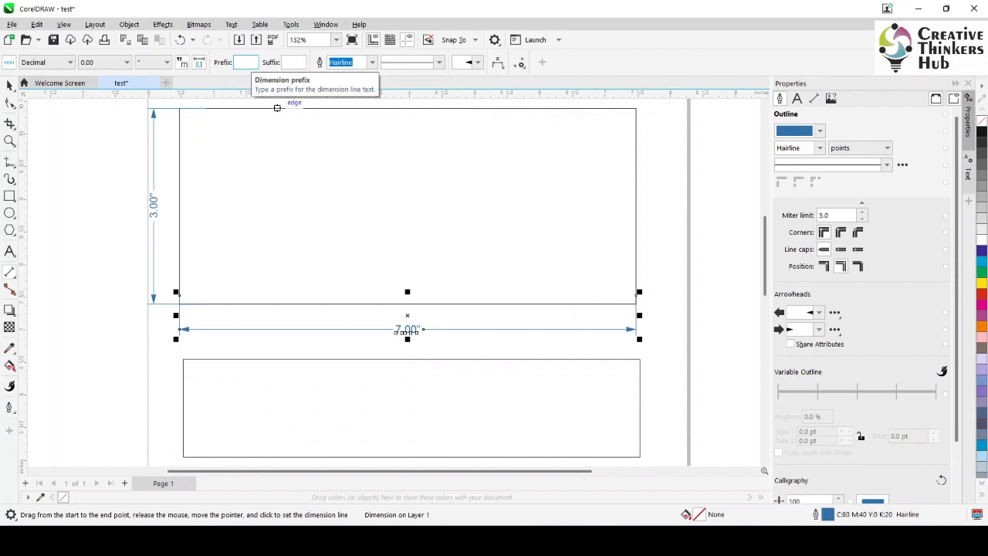
{"action": "left_click", "coordinate": [246, 62]}
{"action": "type", "text": "00"}
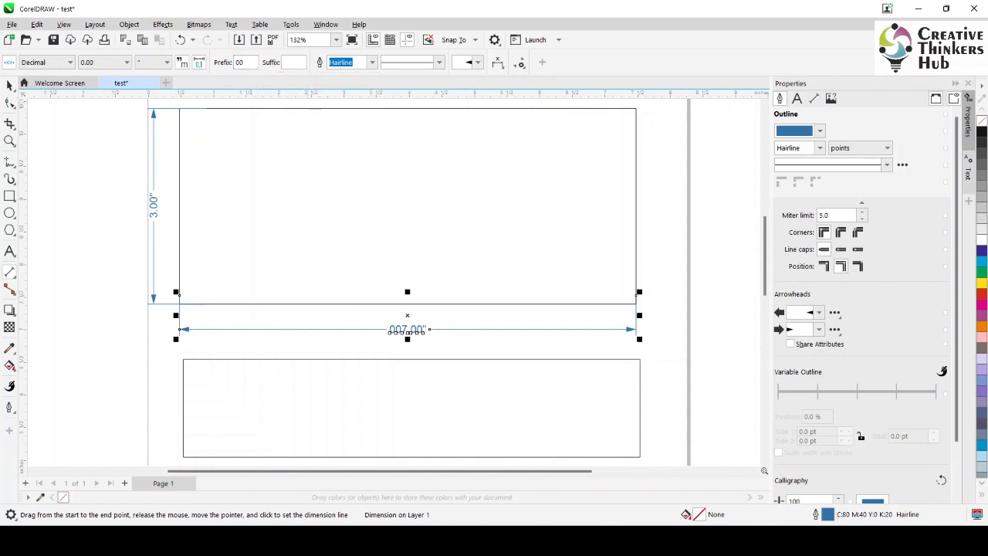
{"action": "left_click", "coordinate": [294, 62]}
{"action": "type", "text": "00"}
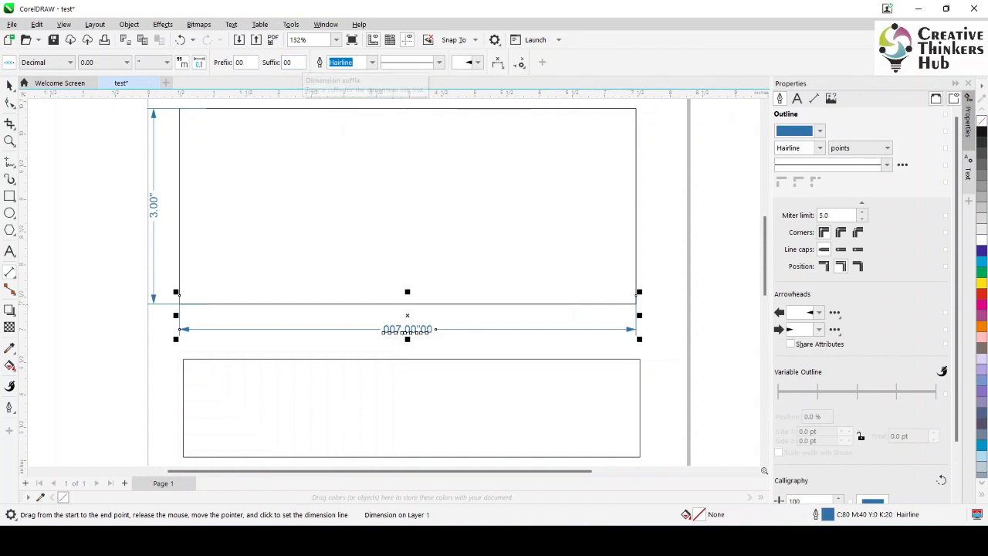
{"action": "type", "text": "z"}
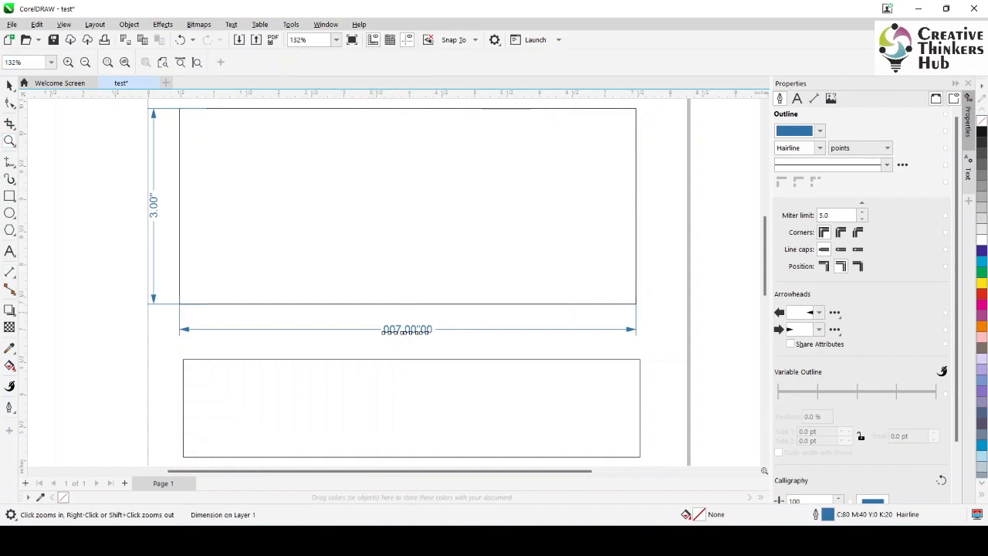
{"action": "left_click_drag", "start_coordinate": [377, 310], "coordinate": [467, 352]}
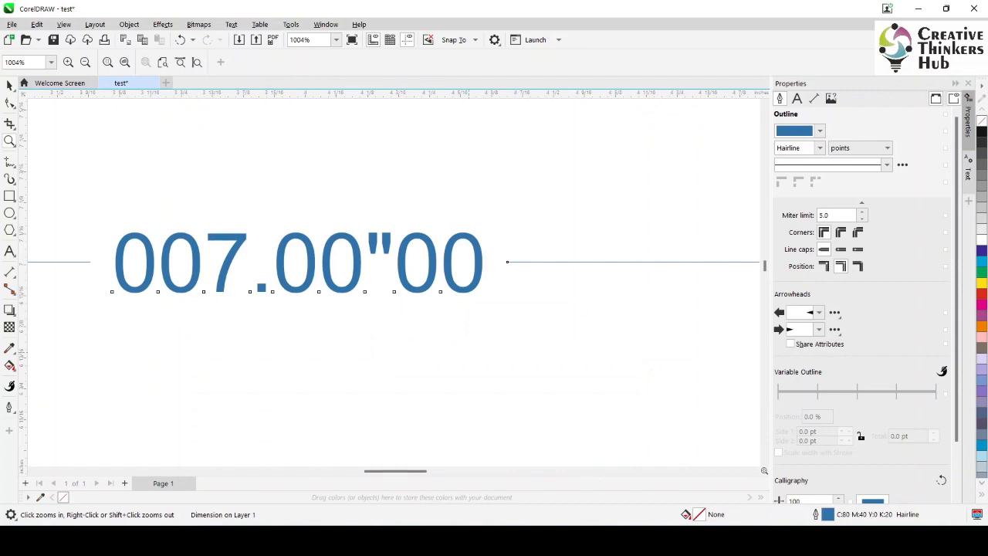
Undo the prefix and suffix added to the width dimension
{"action": "key", "text": "ctrl+z"}
{"action": "key", "text": "ctrl+z"}
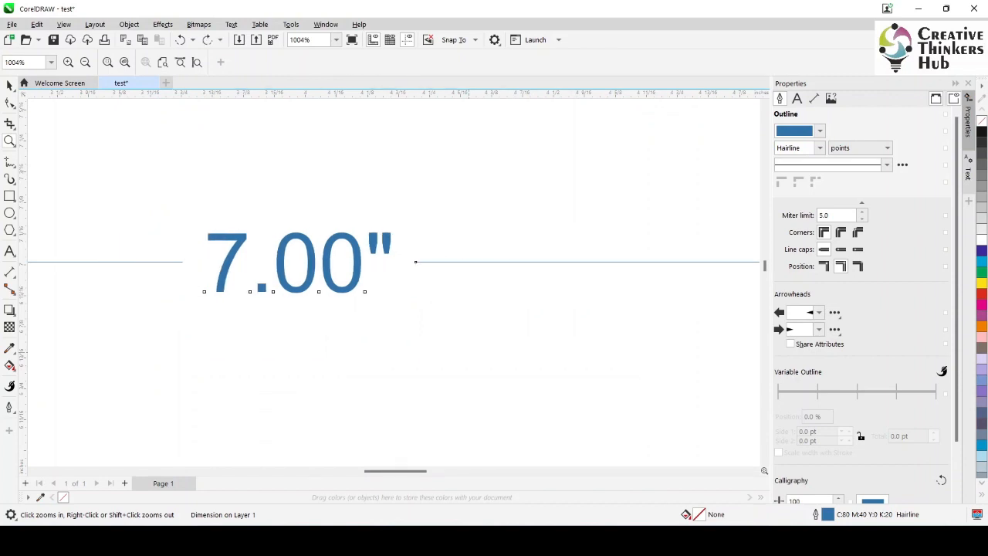
{"action": "key", "text": "F3"}
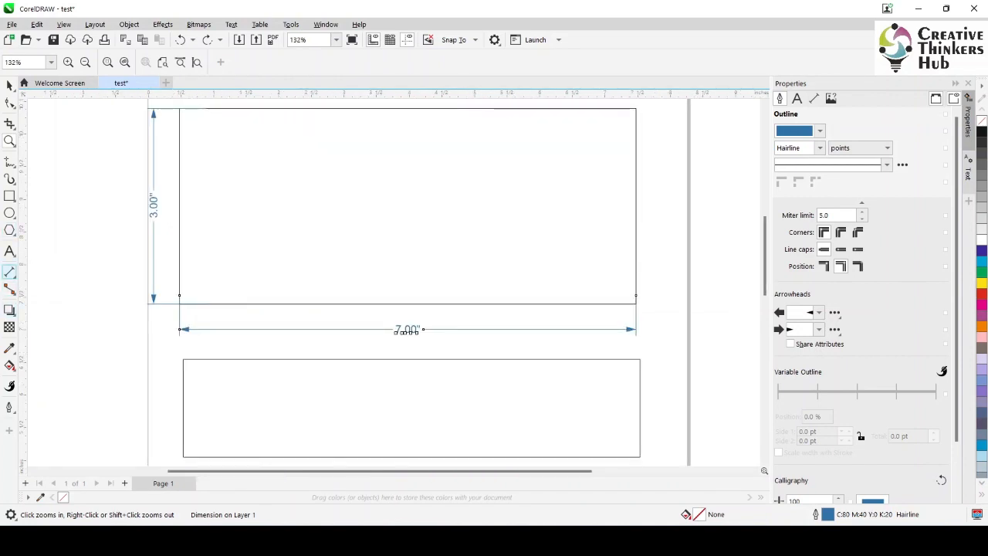
Set the width dimension's precision to whole numbers (0) and then to one decimal place (0.0)
{"action": "left_click", "coordinate": [9, 273]}
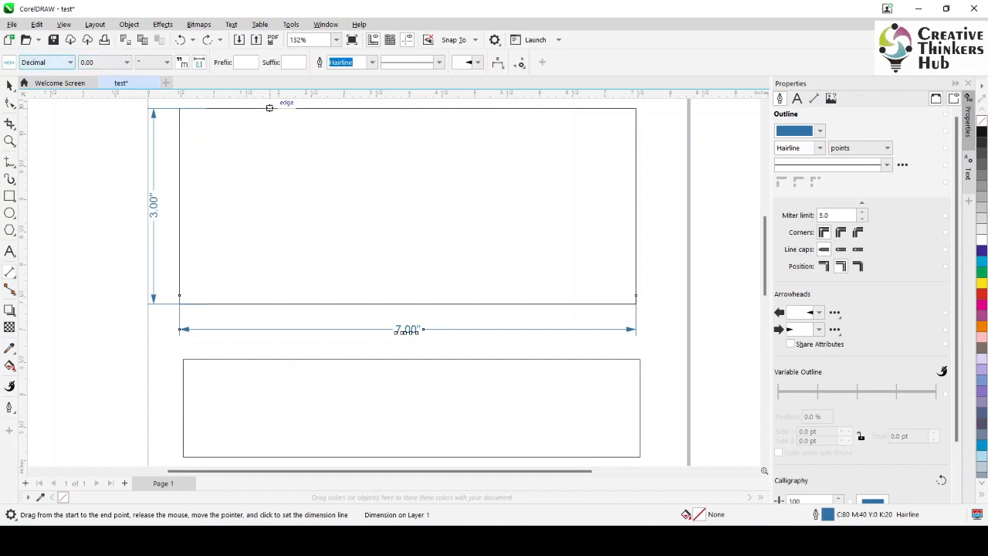
{"action": "left_click", "coordinate": [126, 62]}
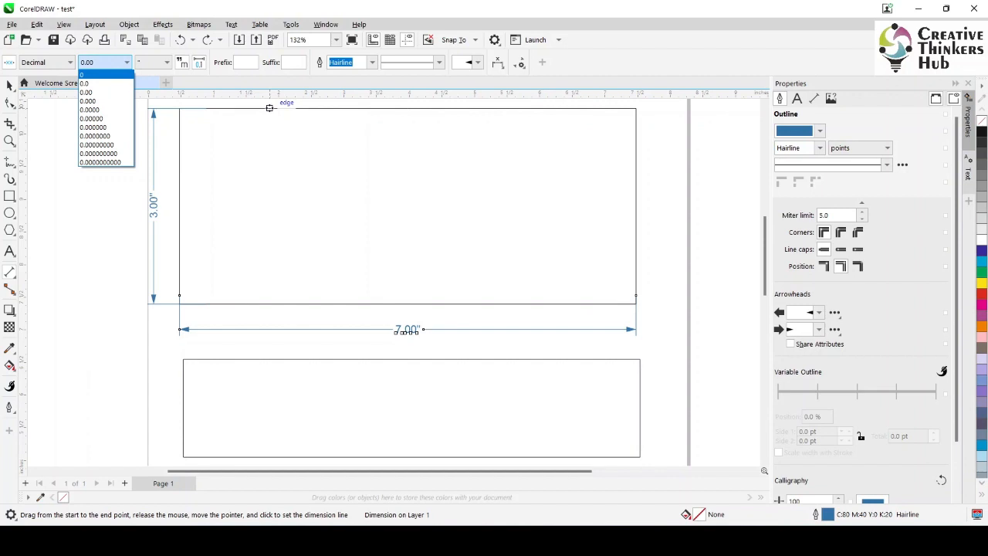
{"action": "left_click", "coordinate": [93, 74]}
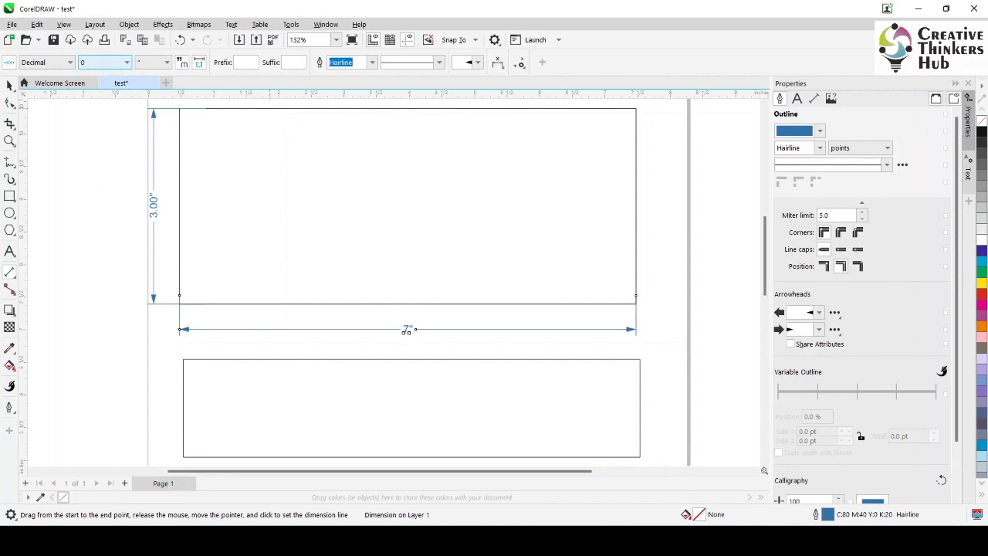
{"action": "left_click", "coordinate": [126, 62]}
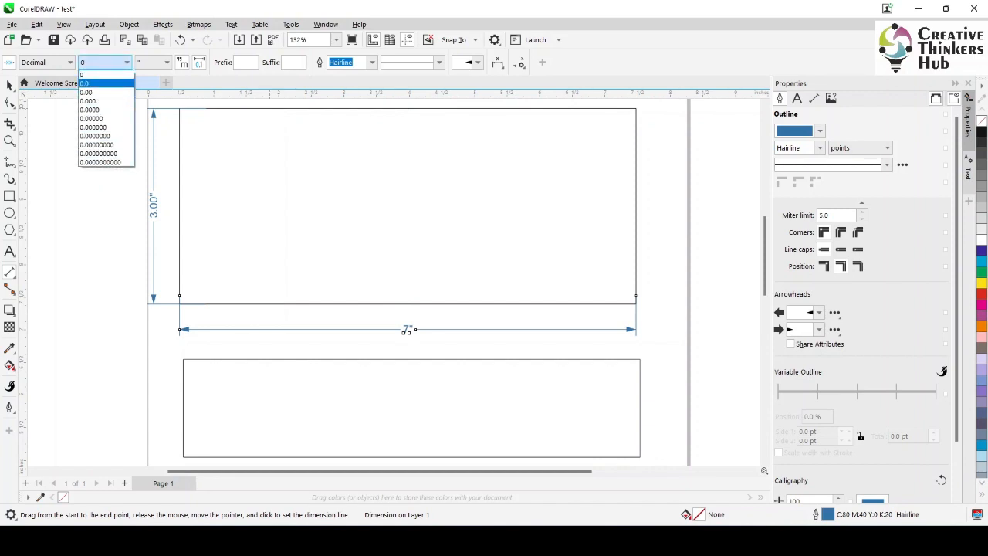
{"action": "left_click", "coordinate": [85, 83]}
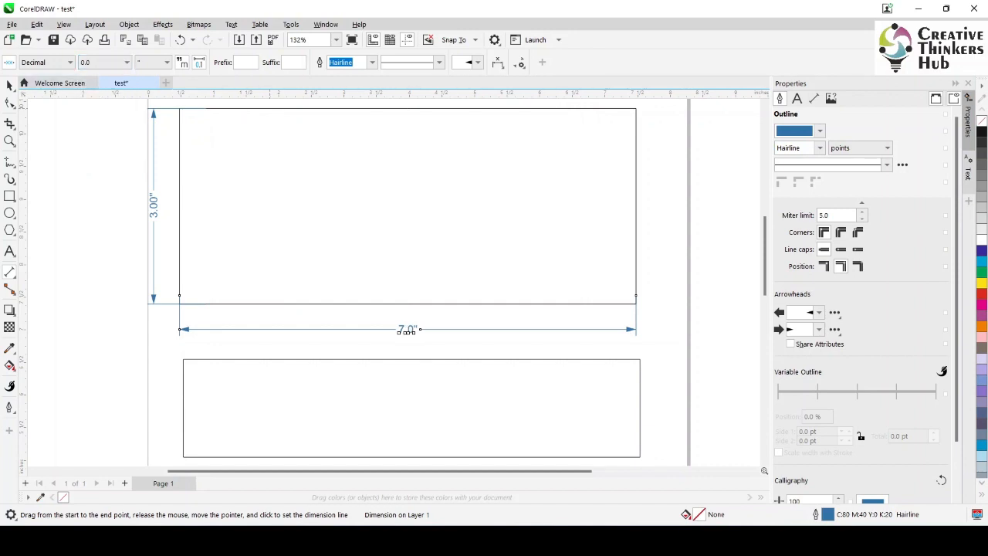
Switch the width dimension's units to in and afterwards to mm
{"action": "left_click", "coordinate": [167, 63]}
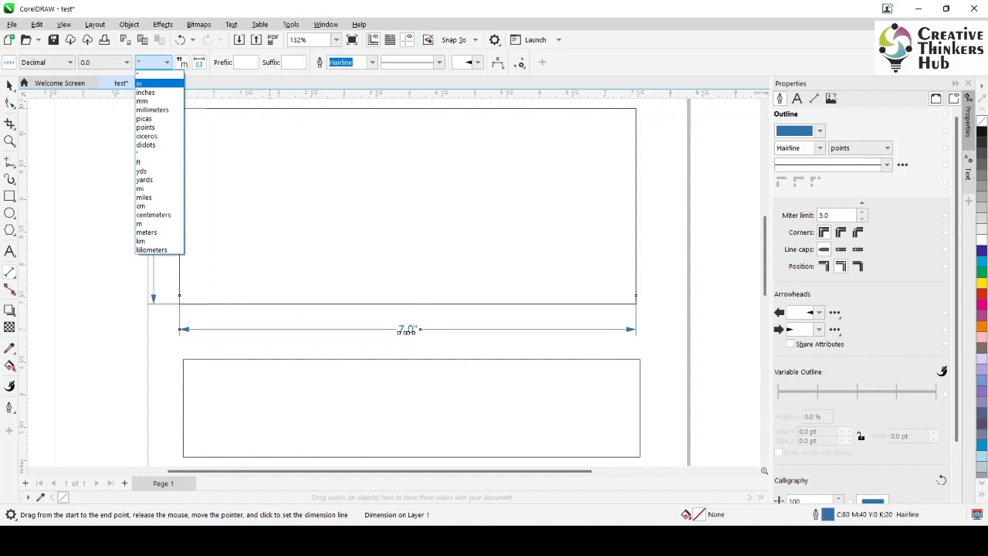
{"action": "left_click", "coordinate": [140, 83]}
{"action": "left_click", "coordinate": [167, 62]}
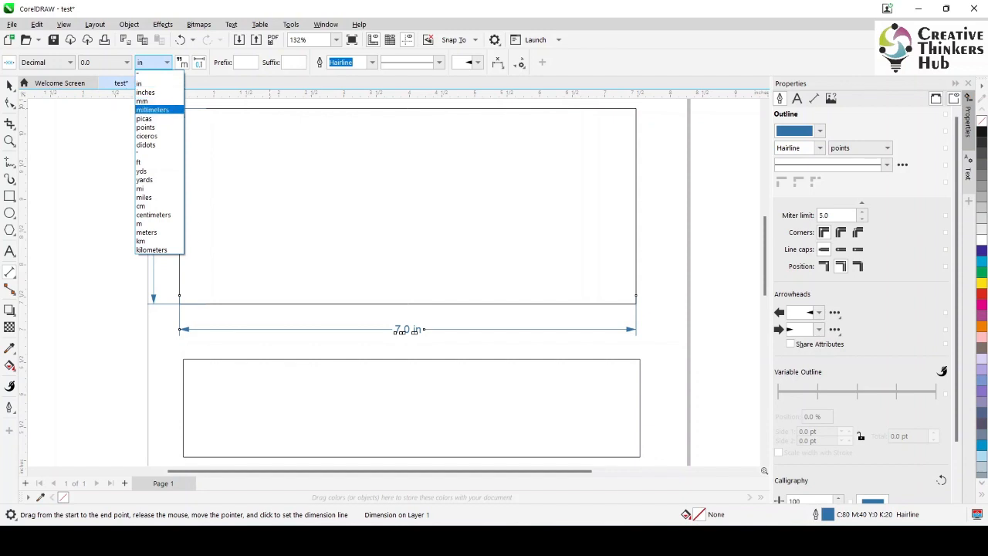
{"action": "left_click", "coordinate": [142, 101]}
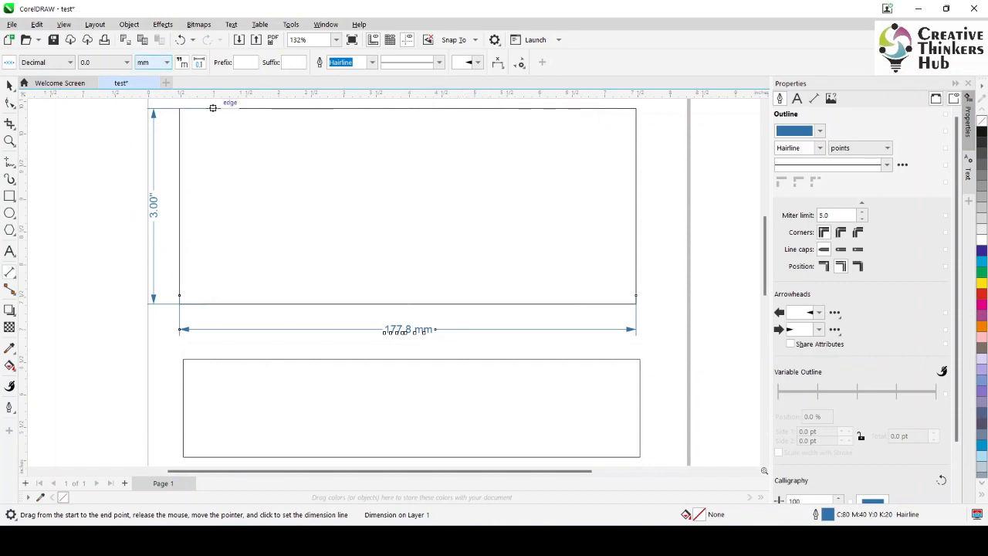
Change the width dimension's units to yards and return them to in
{"action": "left_click", "coordinate": [167, 63]}
{"action": "key", "text": "Down"}
{"action": "key", "text": "Down"}
{"action": "key", "text": "Down"}
{"action": "key", "text": "Down"}
{"action": "key", "text": "Down"}
{"action": "key", "text": "Down"}
{"action": "key", "text": "Down"}
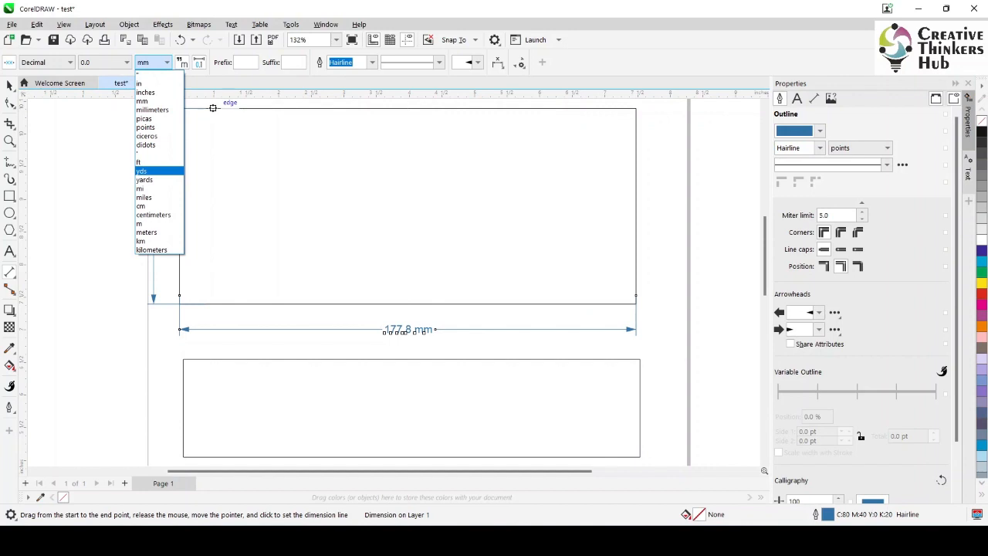
{"action": "key", "text": "Down"}
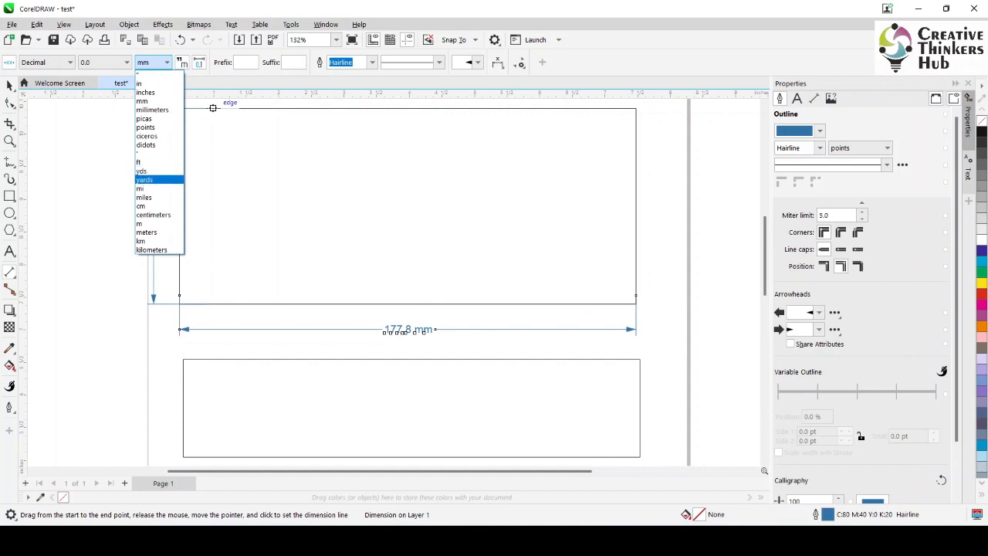
{"action": "key", "text": "Return"}
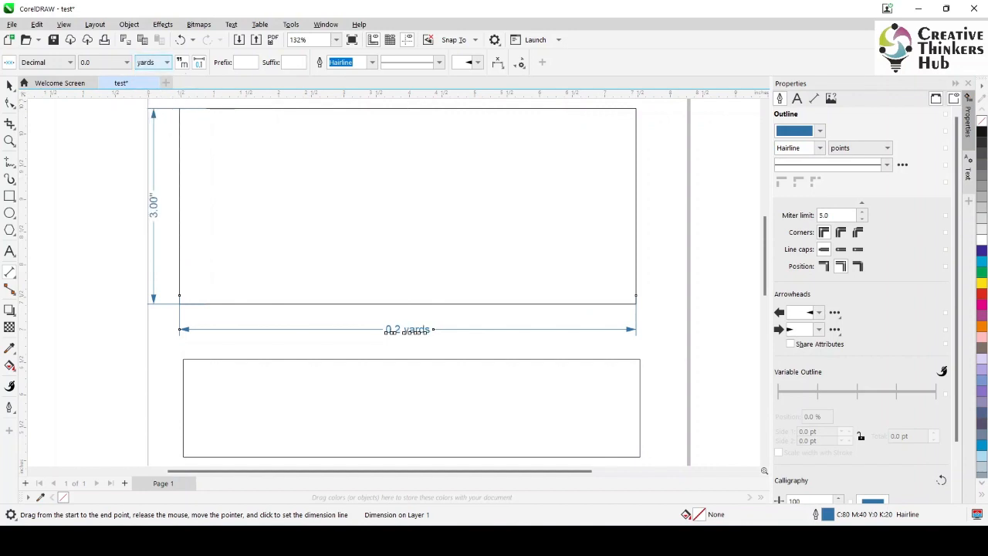
{"action": "left_click", "coordinate": [168, 62]}
{"action": "left_click", "coordinate": [158, 83]}
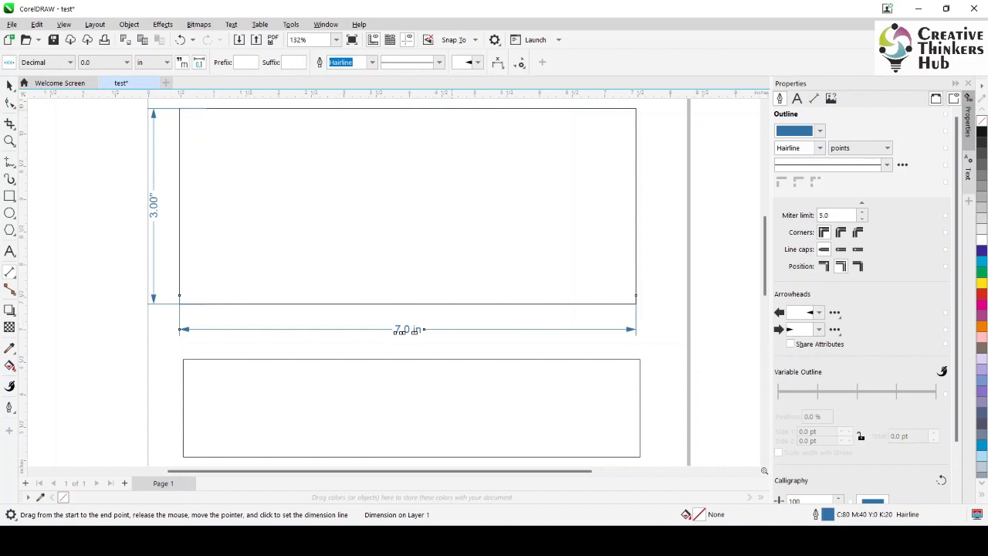
Thicken the width dimension's outline to 1.0 pt and further to 4.0 pt
{"action": "left_click", "coordinate": [372, 62]}
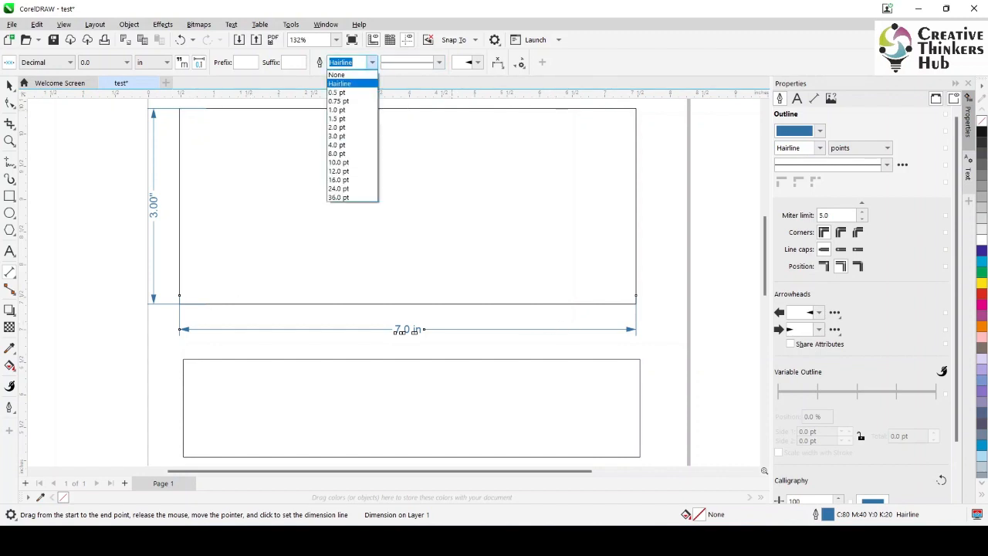
{"action": "left_click", "coordinate": [337, 109]}
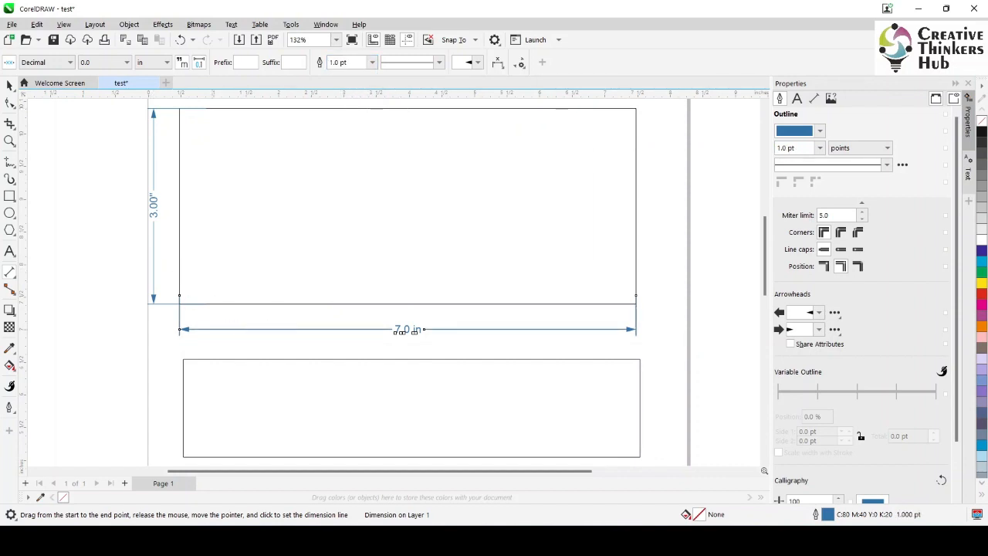
{"action": "left_click", "coordinate": [372, 61]}
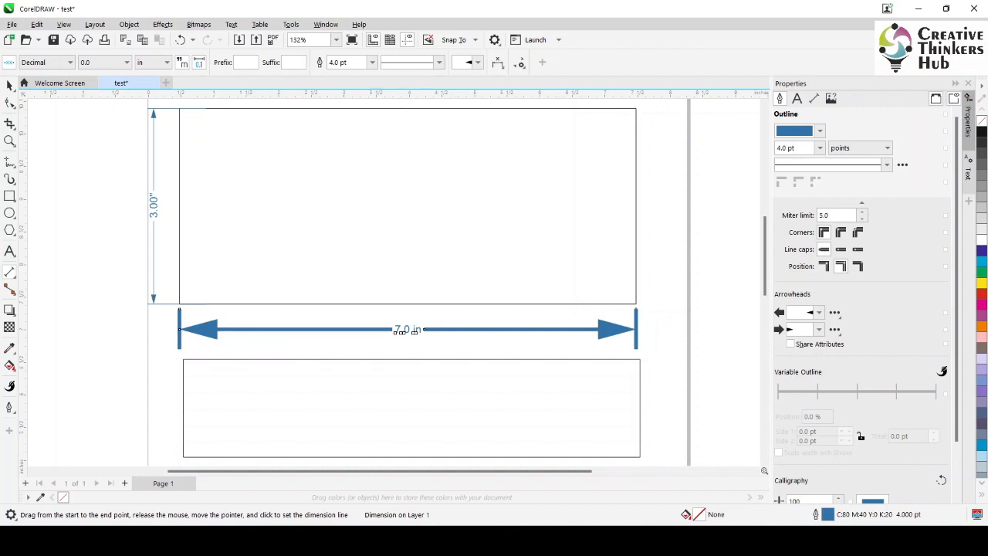
Try the three-pronged arrowhead on the width dimension and restore the solid triangular arrowhead
{"action": "left_click", "coordinate": [473, 61]}
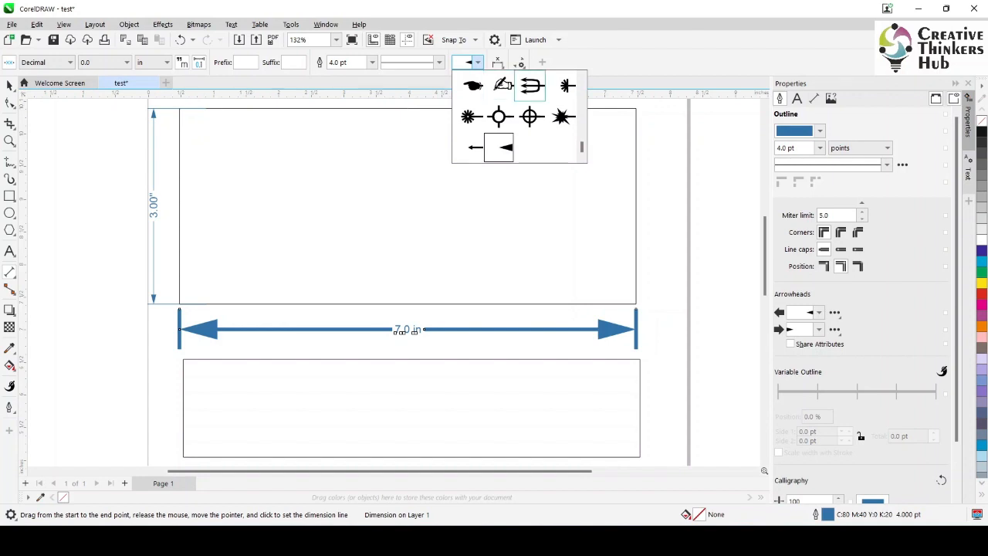
{"action": "left_click", "coordinate": [556, 109]}
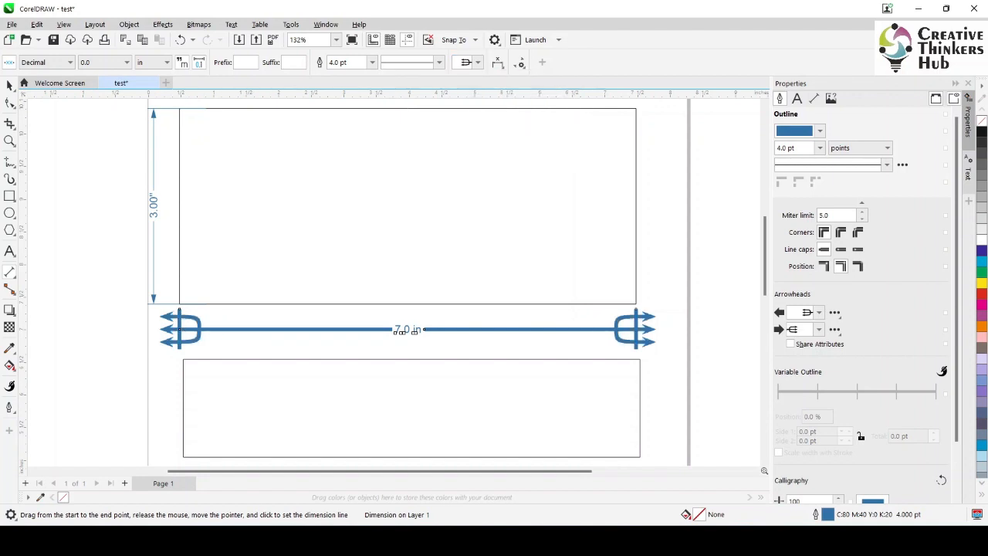
{"action": "left_click", "coordinate": [468, 62]}
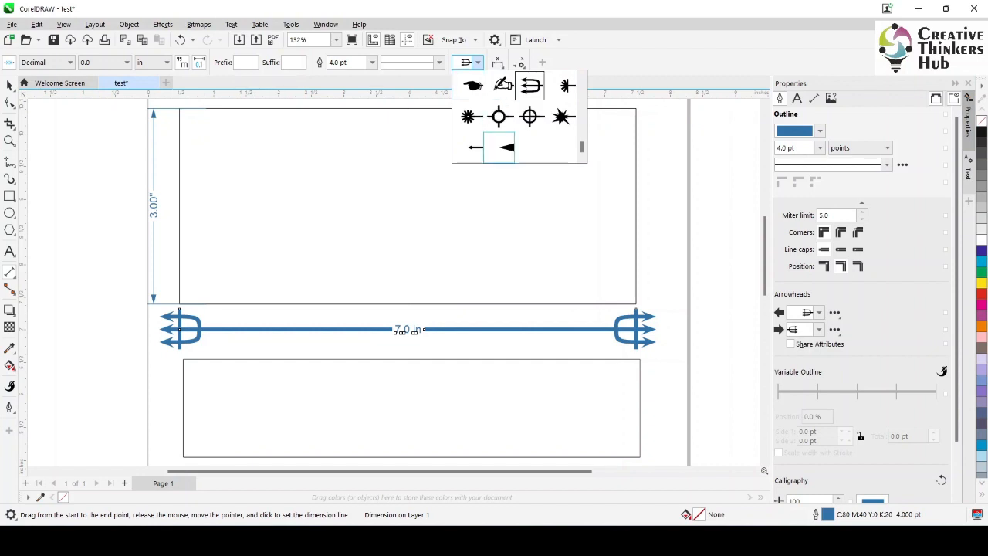
{"action": "left_click", "coordinate": [499, 148]}
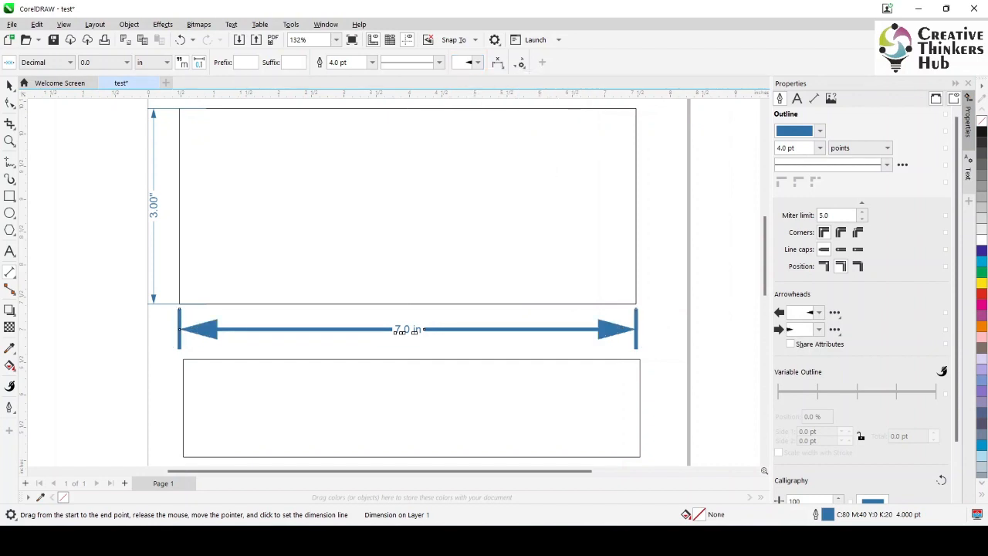
Place the width dimension's text above, through and finally below the dimension line, and toggle Center Text Between Extension Lines
{"action": "left_click", "coordinate": [498, 62]}
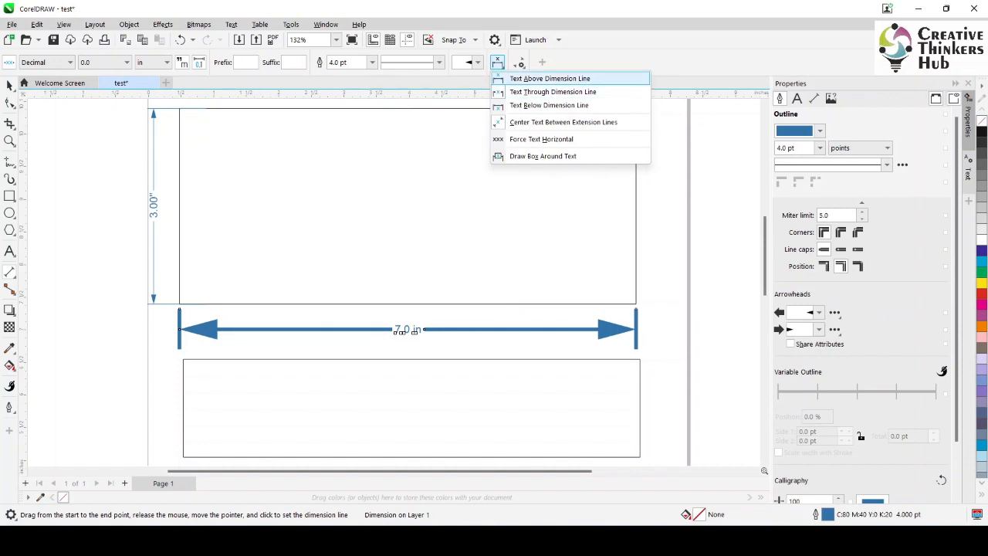
{"action": "left_click", "coordinate": [550, 78]}
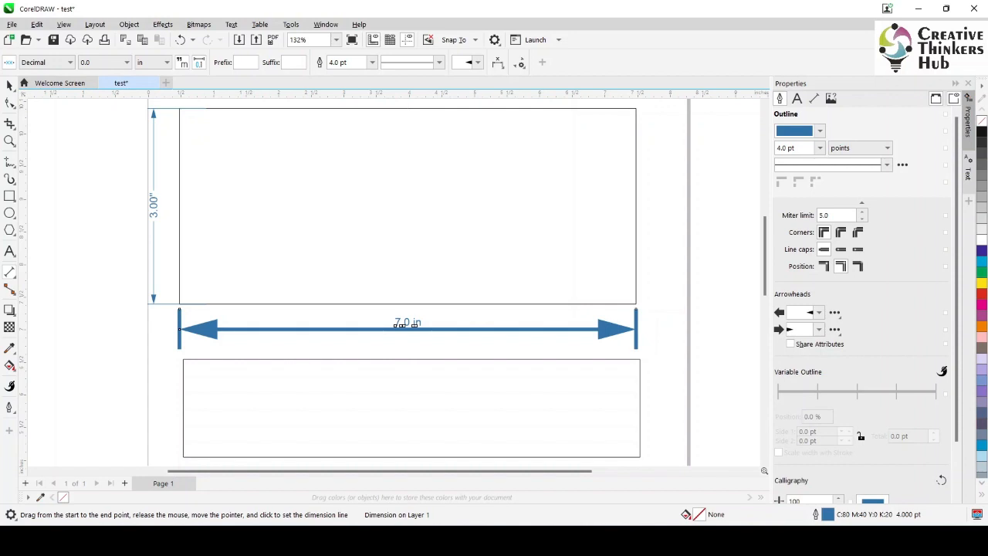
{"action": "left_click", "coordinate": [497, 62]}
{"action": "left_click", "coordinate": [553, 92]}
{"action": "left_click", "coordinate": [497, 62]}
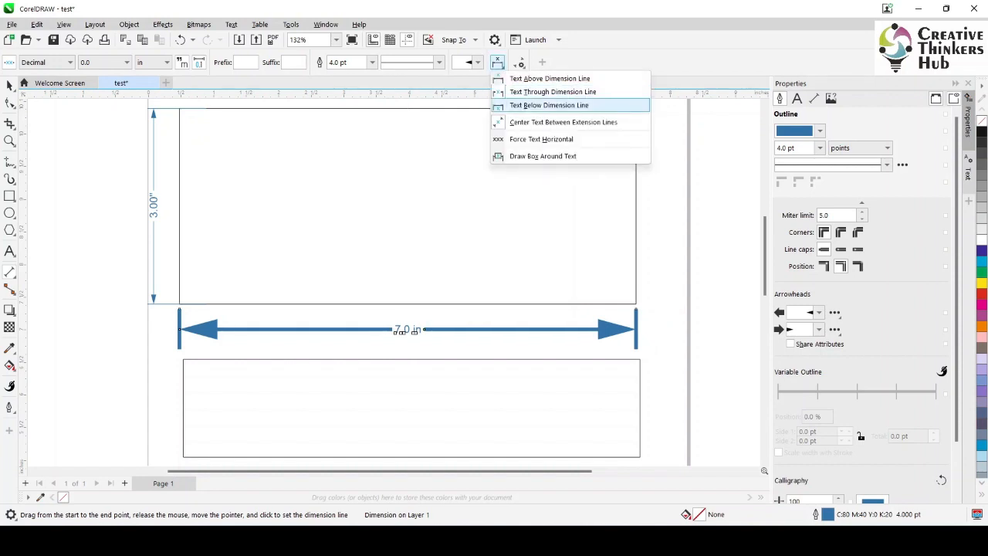
{"action": "left_click", "coordinate": [549, 105]}
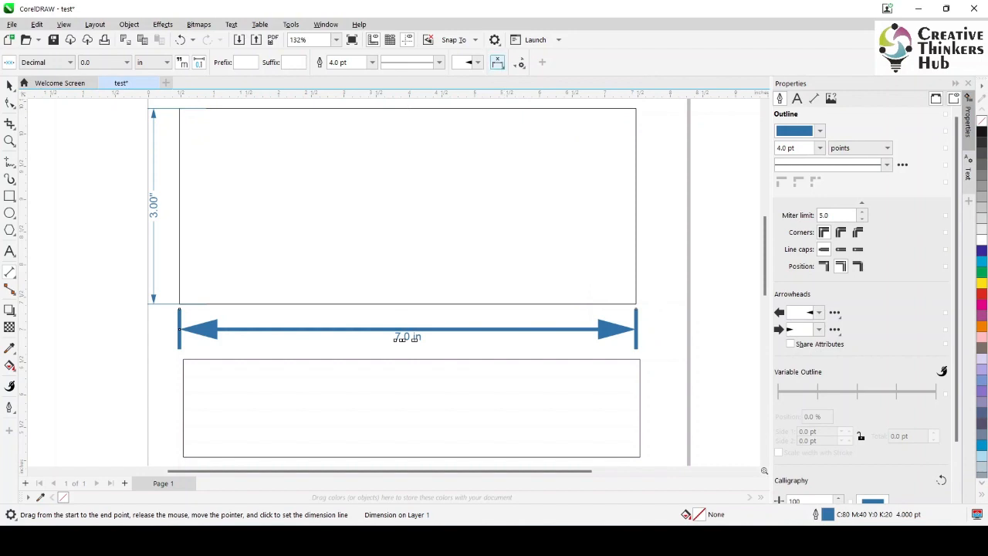
{"action": "left_click", "coordinate": [497, 62]}
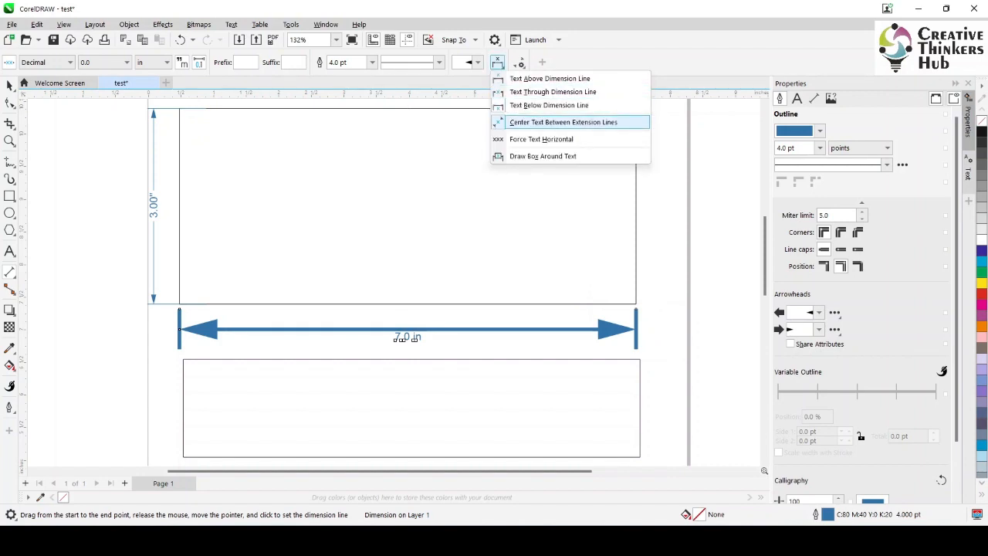
{"action": "left_click", "coordinate": [563, 122]}
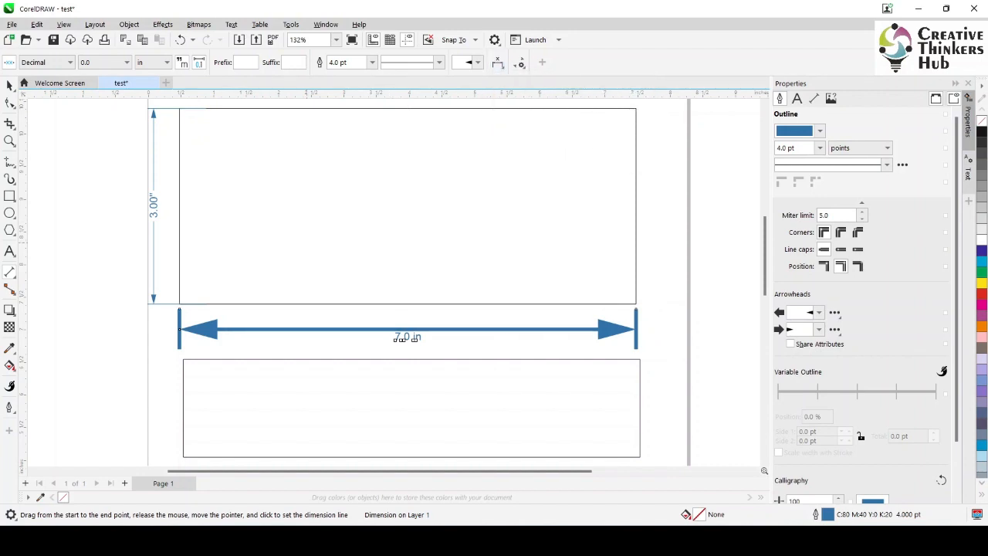
Add a parallel dimension along the upper rectangle's diagonal from lower-left to upper-right corner, and toggle Center Text Between Extension Lines
{"action": "left_click_drag", "start_coordinate": [180, 303], "coordinate": [635, 109]}
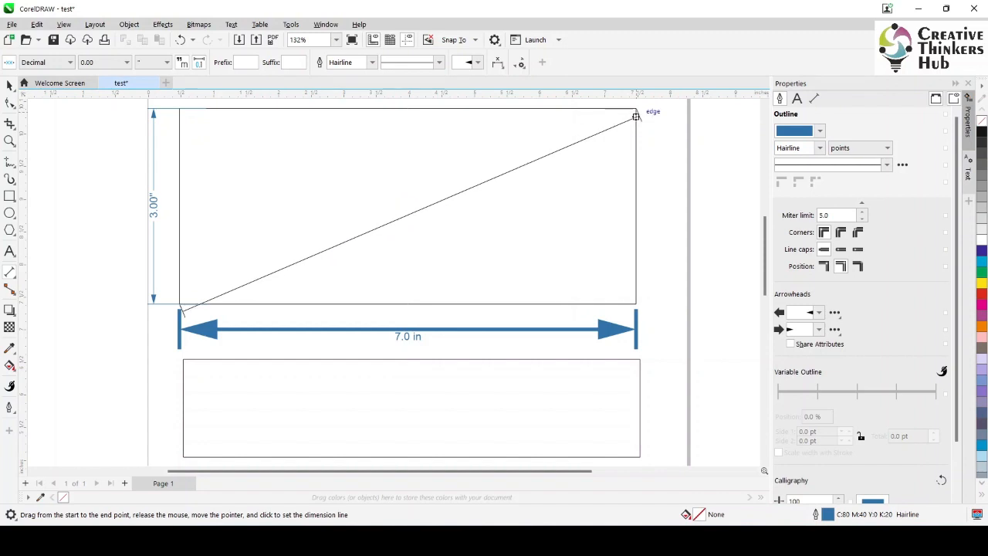
{"action": "left_click", "coordinate": [636, 117]}
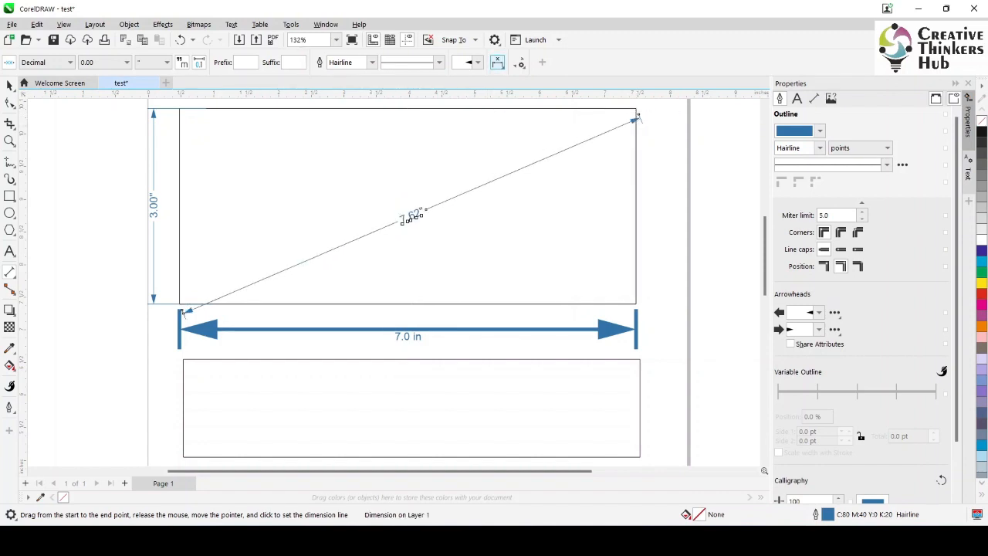
{"action": "left_click", "coordinate": [498, 61]}
{"action": "left_click", "coordinate": [564, 122]}
Put the diagonal dimension's text above its line, force it horizontal and draw a box around it
{"action": "left_click", "coordinate": [498, 62]}
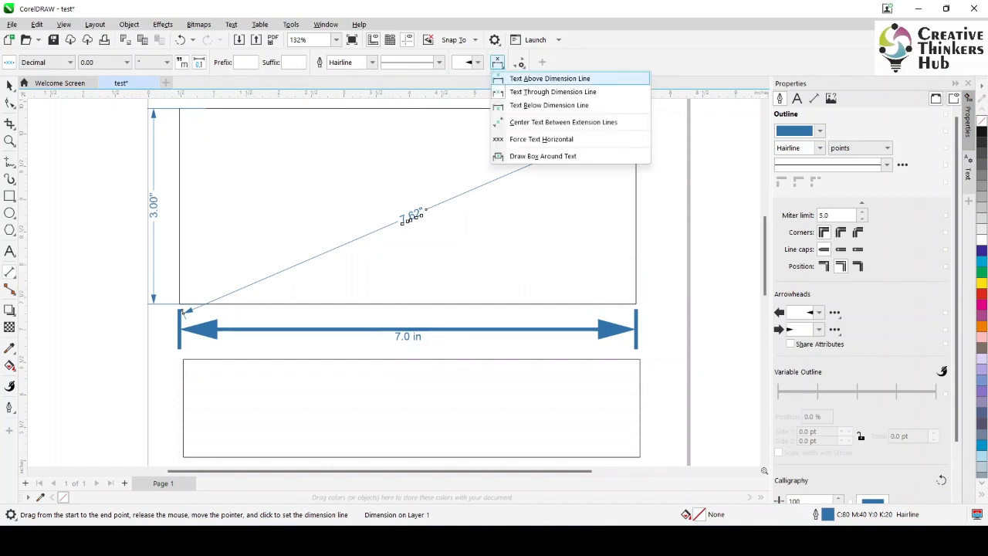
{"action": "left_click", "coordinate": [550, 79]}
{"action": "left_click", "coordinate": [498, 62]}
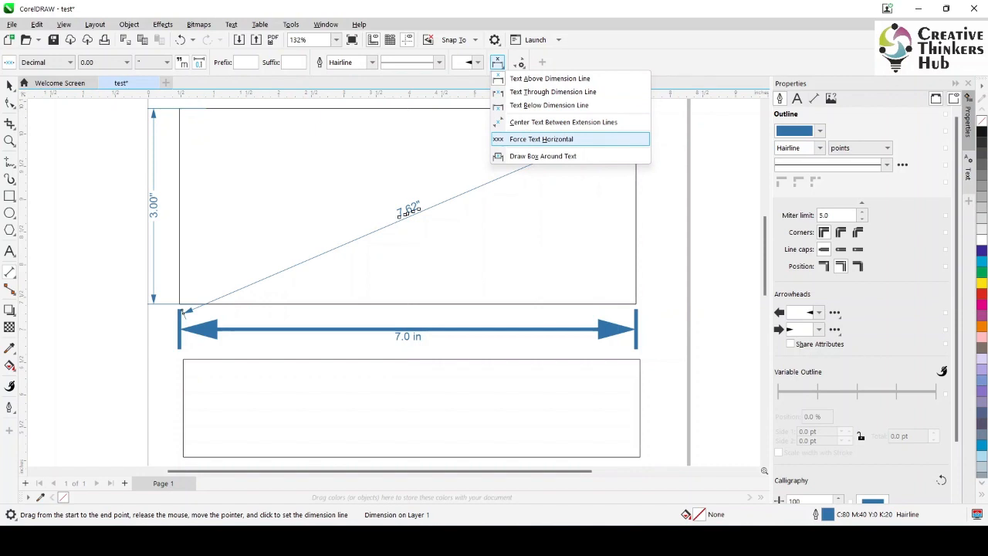
{"action": "left_click", "coordinate": [541, 139]}
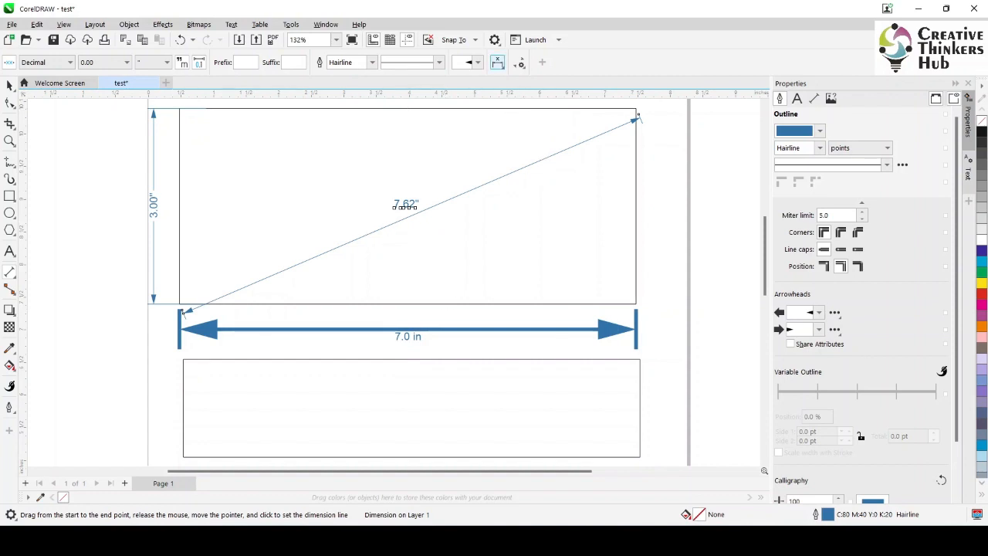
{"action": "left_click", "coordinate": [497, 62]}
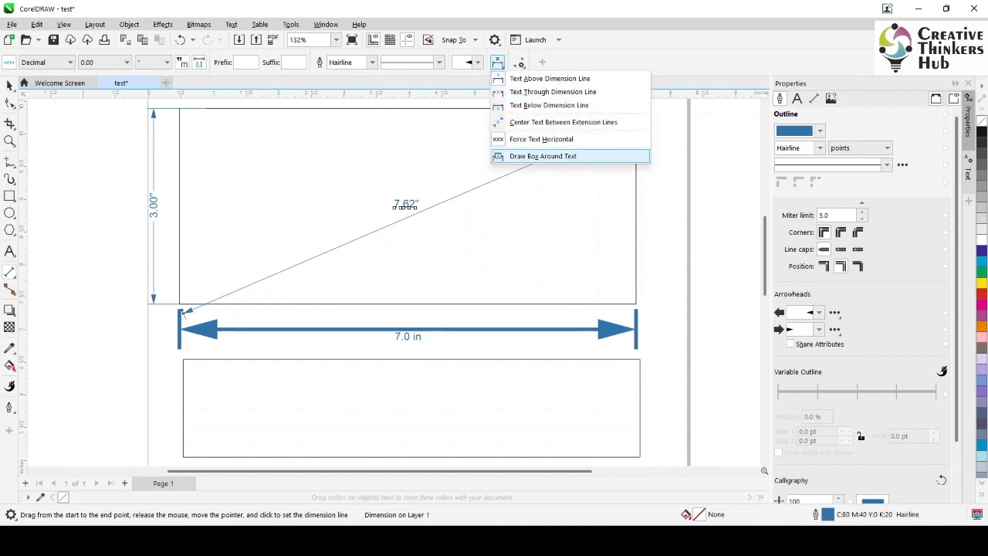
{"action": "left_click", "coordinate": [543, 156]}
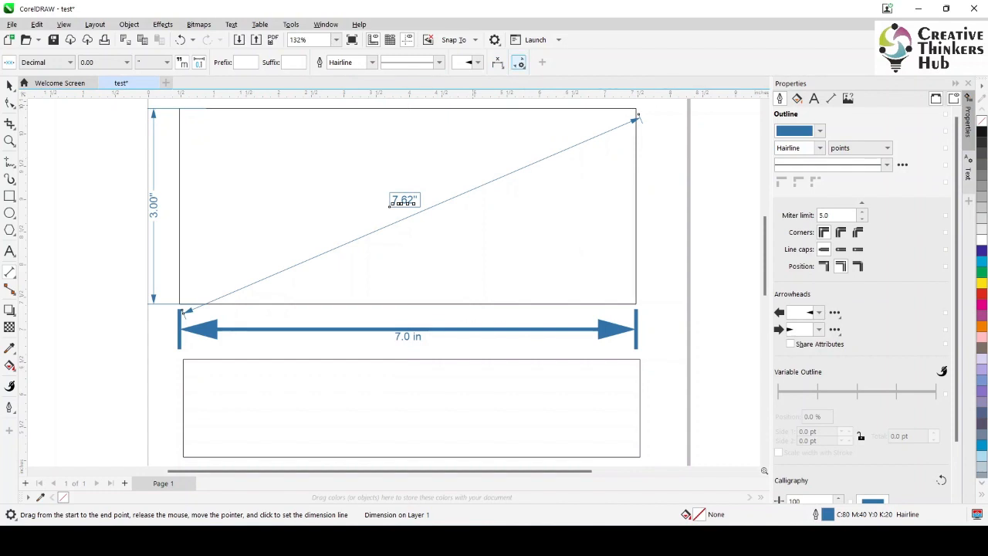
Enable Distance from object for the diagonal dimension's extension lines and set the distance to 0.08 inches
{"action": "left_click", "coordinate": [520, 63]}
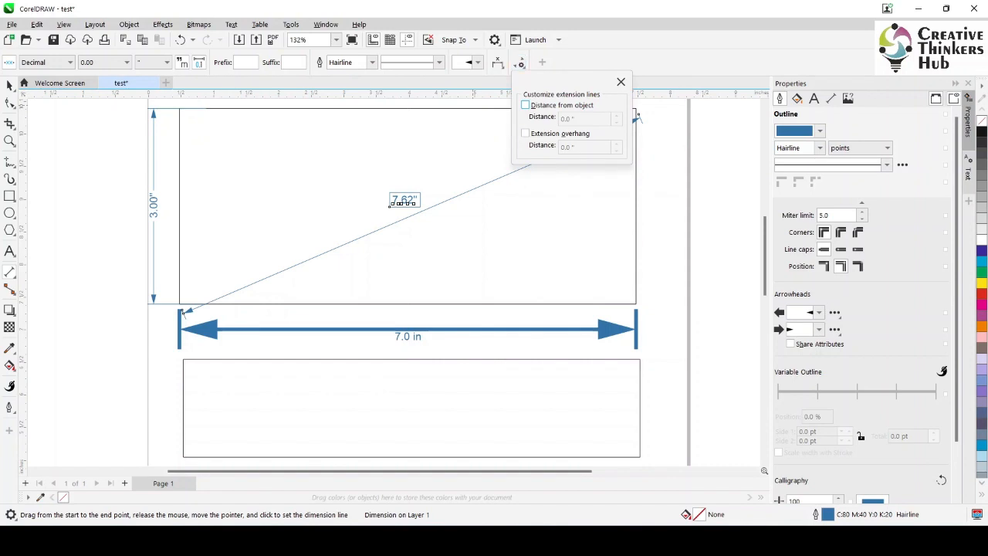
{"action": "left_click", "coordinate": [526, 105]}
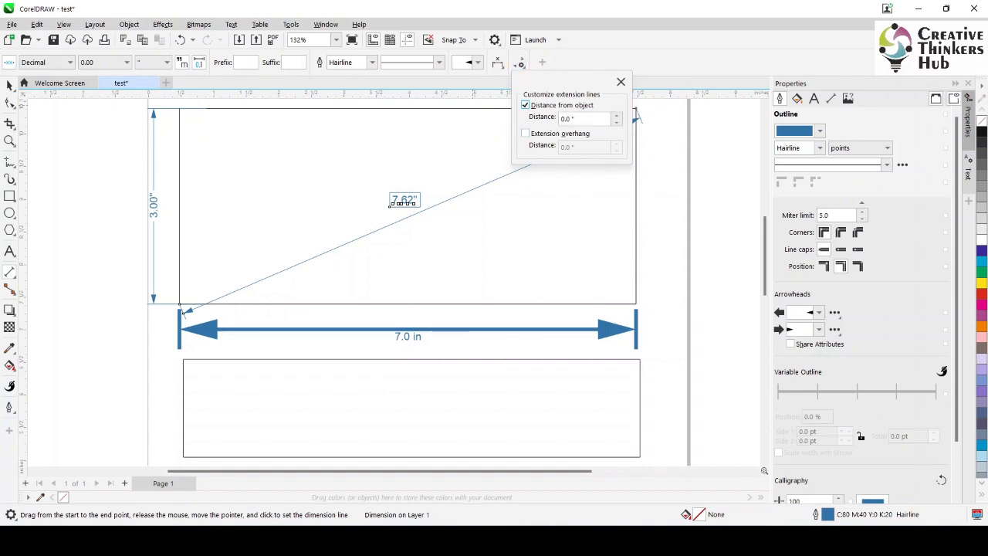
{"action": "left_click", "coordinate": [617, 116]}
{"action": "left_click", "coordinate": [617, 116]}
{"action": "left_click", "coordinate": [617, 116]}
{"action": "left_click", "coordinate": [617, 116]}
{"action": "left_click", "coordinate": [617, 116]}
{"action": "left_click", "coordinate": [620, 82]}
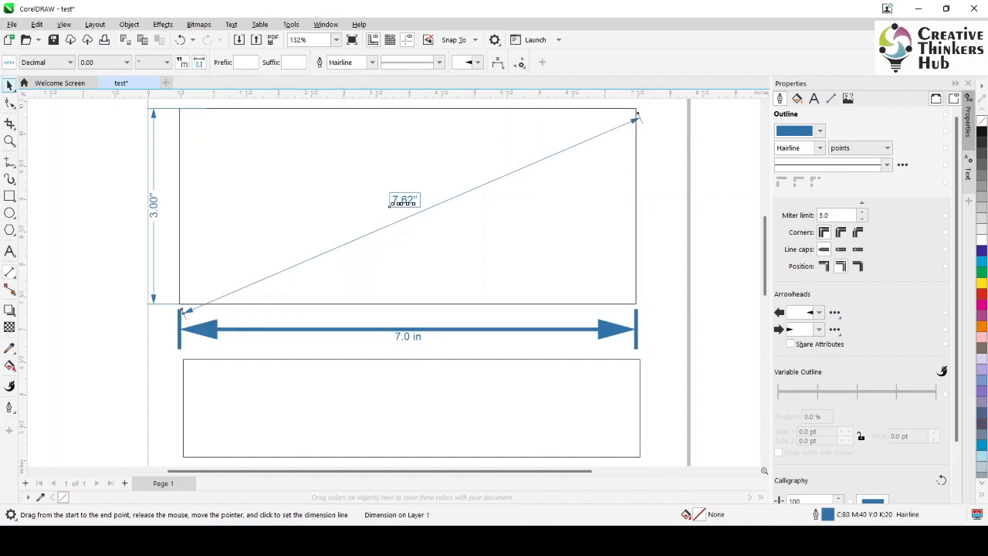
Delete the thick width dimension below the upper rectangle
{"action": "left_click", "coordinate": [10, 85]}
{"action": "key", "text": "Escape"}
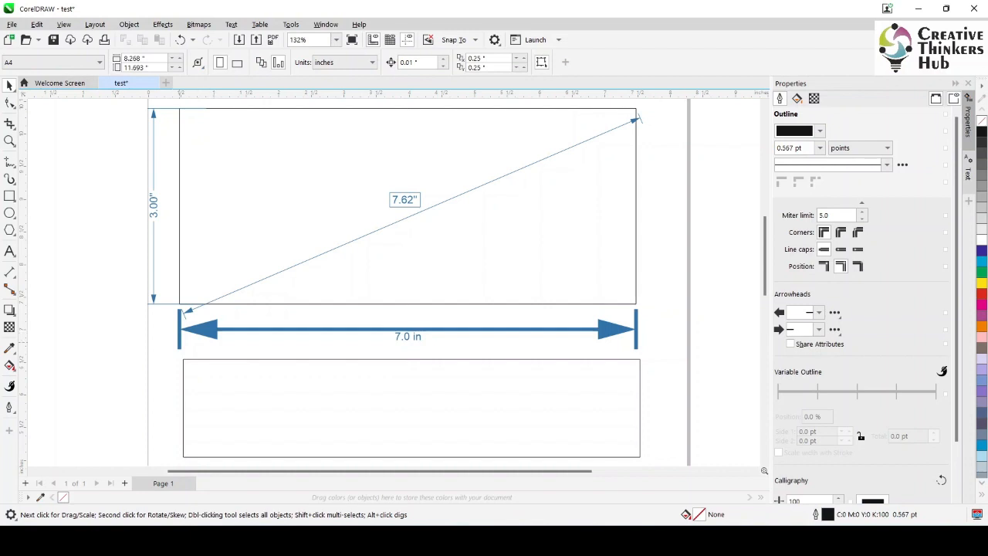
{"action": "left_click", "coordinate": [179, 338]}
{"action": "key", "text": "Delete"}
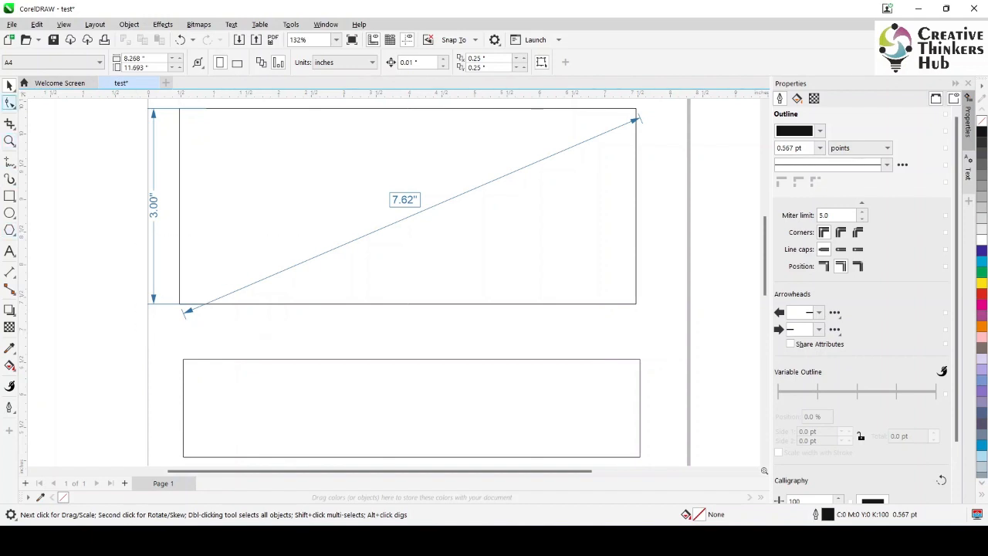
Enable Extension overhang for the upper rectangle's diagonal dimension and set the overhang distance to 0.2 inches
{"action": "left_click", "coordinate": [9, 140]}
{"action": "left_click_drag", "start_coordinate": [150, 256], "coordinate": [309, 342]}
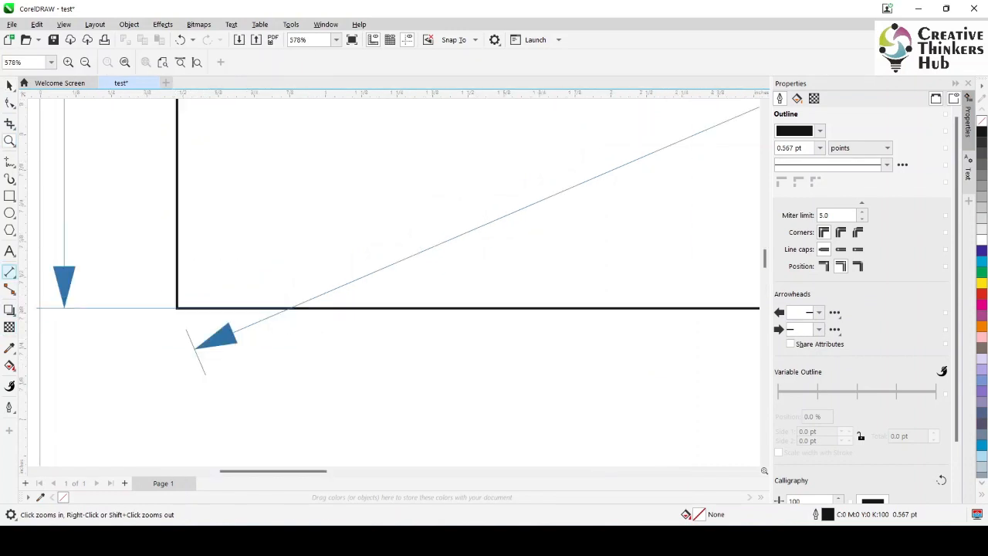
{"action": "left_click", "coordinate": [10, 272]}
{"action": "left_click", "coordinate": [221, 338]}
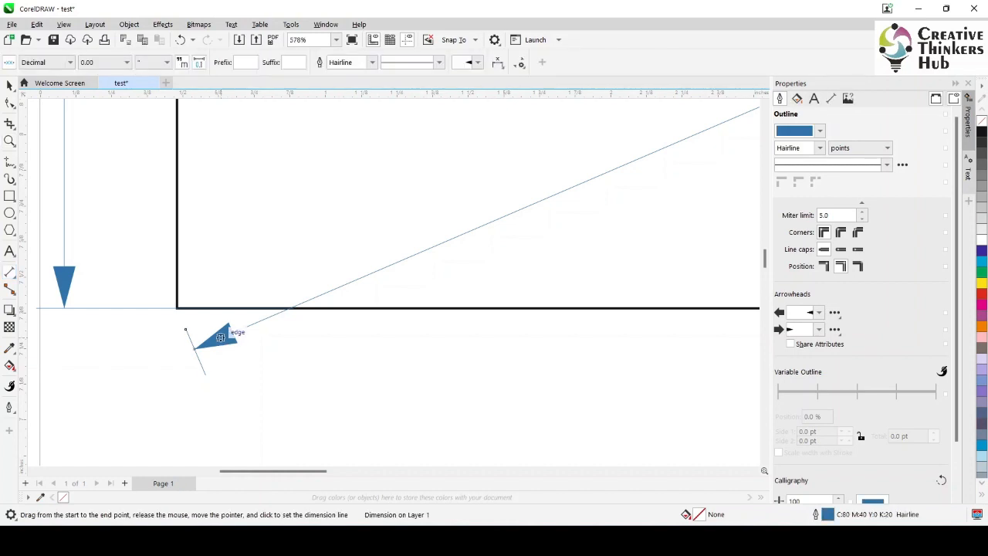
{"action": "left_click", "coordinate": [519, 63]}
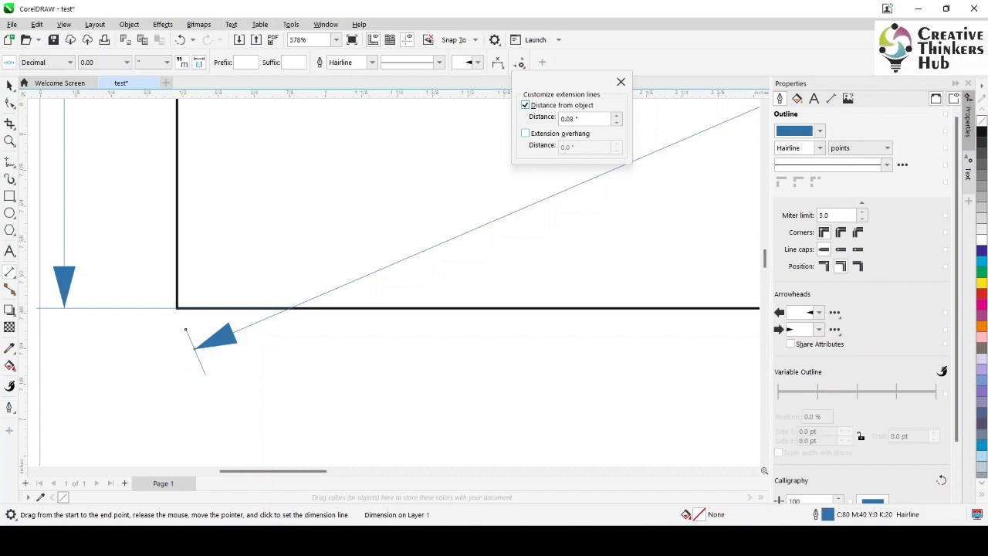
{"action": "left_click", "coordinate": [526, 134]}
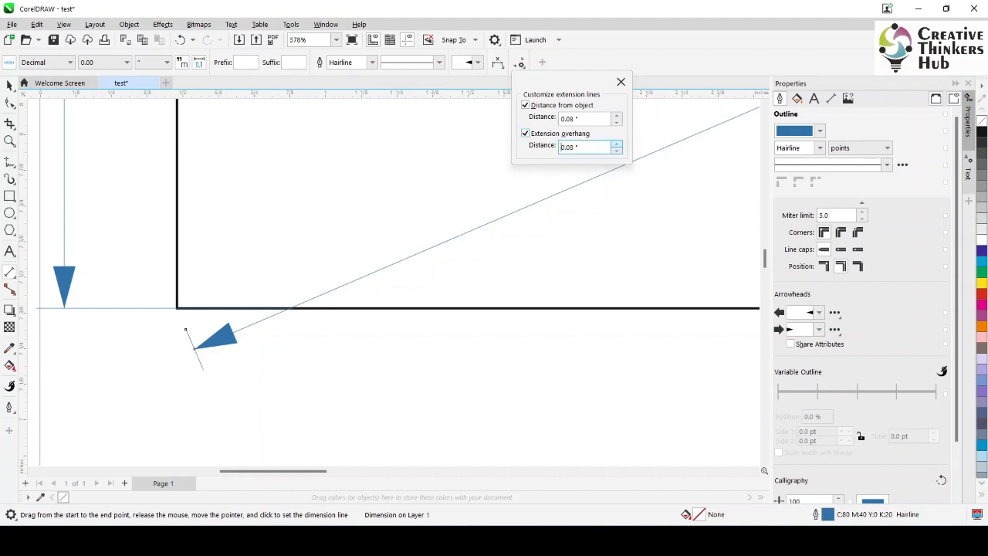
{"action": "left_click", "coordinate": [617, 145]}
{"action": "left_click", "coordinate": [617, 144]}
{"action": "left_click", "coordinate": [617, 145]}
Set the diagonal dimension's extension-line distance from object to 0 inches and its overhang to 0.22 inches
{"action": "left_click", "coordinate": [617, 114]}
{"action": "left_click", "coordinate": [617, 114]}
{"action": "left_click", "coordinate": [617, 114]}
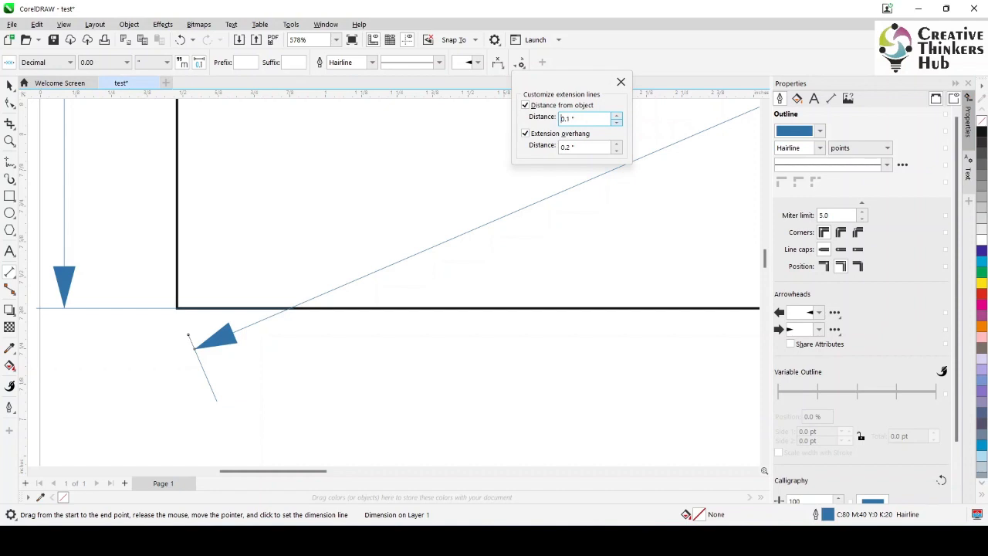
{"action": "key", "text": "Down"}
{"action": "left_click", "coordinate": [616, 151]}
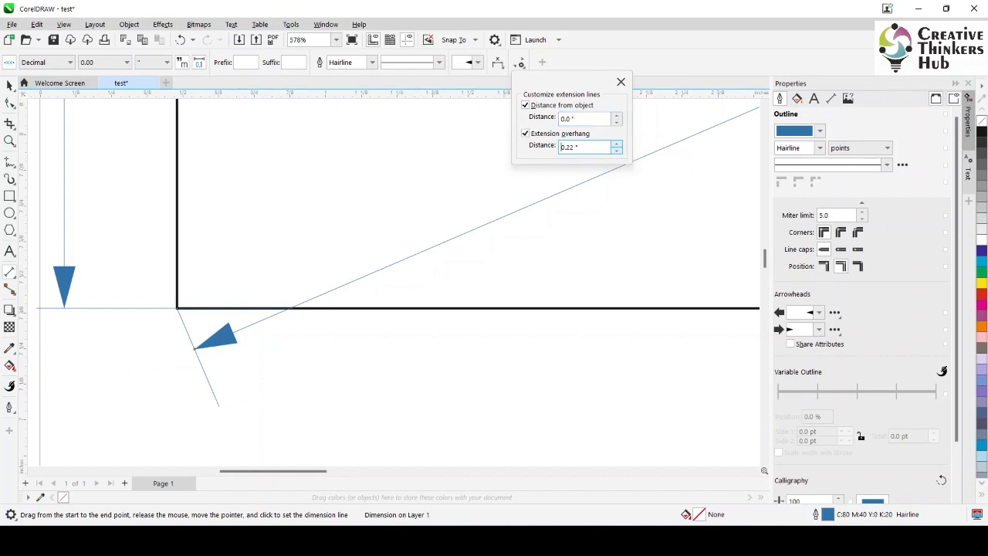
Reset the diagonal dimension's extension overhang to 0 and turn off both Distance from object and Extension overhang
{"action": "double_click", "coordinate": [564, 147]}
{"action": "type", "text": "0"}
{"action": "key", "text": "Return"}
{"action": "left_click", "coordinate": [525, 105]}
{"action": "left_click", "coordinate": [525, 132]}
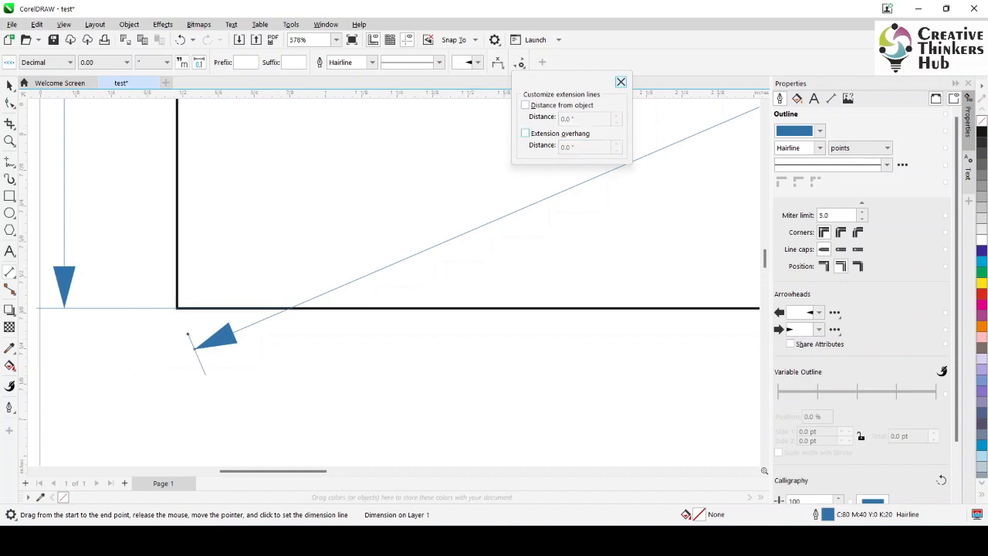
{"action": "left_click", "coordinate": [621, 82]}
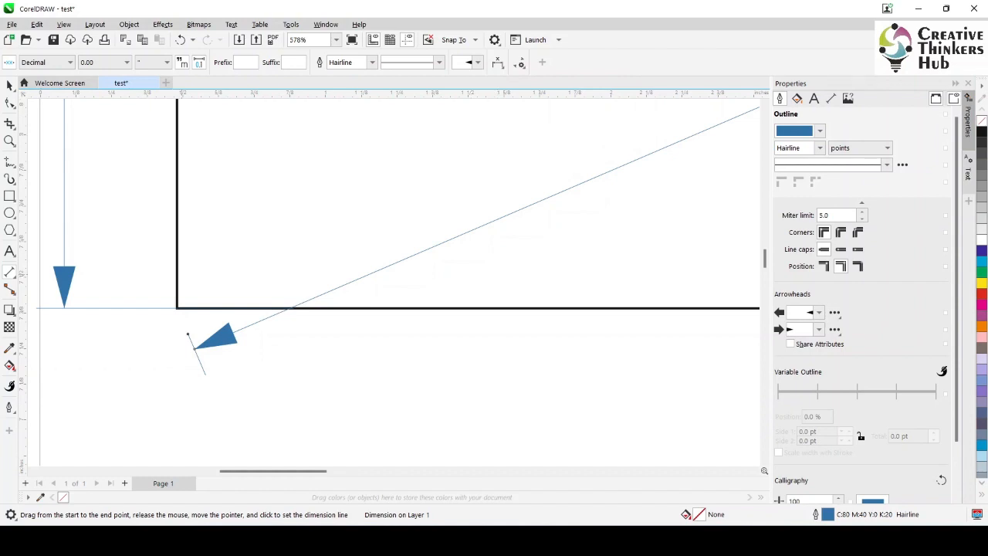
Add a vertical and a horizontal dimension for the lower rectangle's height and width, placing both inside it near the left and top edges
{"action": "key", "text": "F4"}
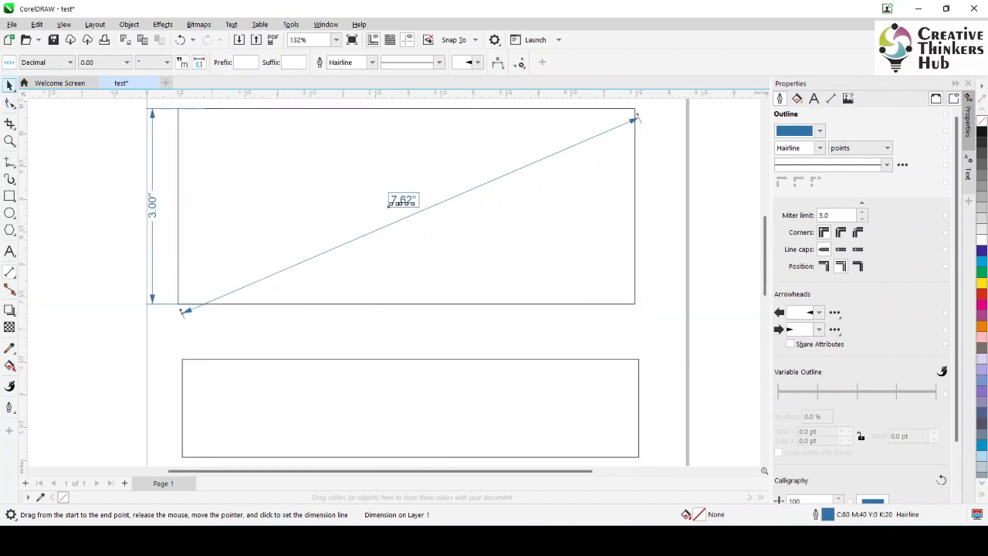
{"action": "key", "text": "space"}
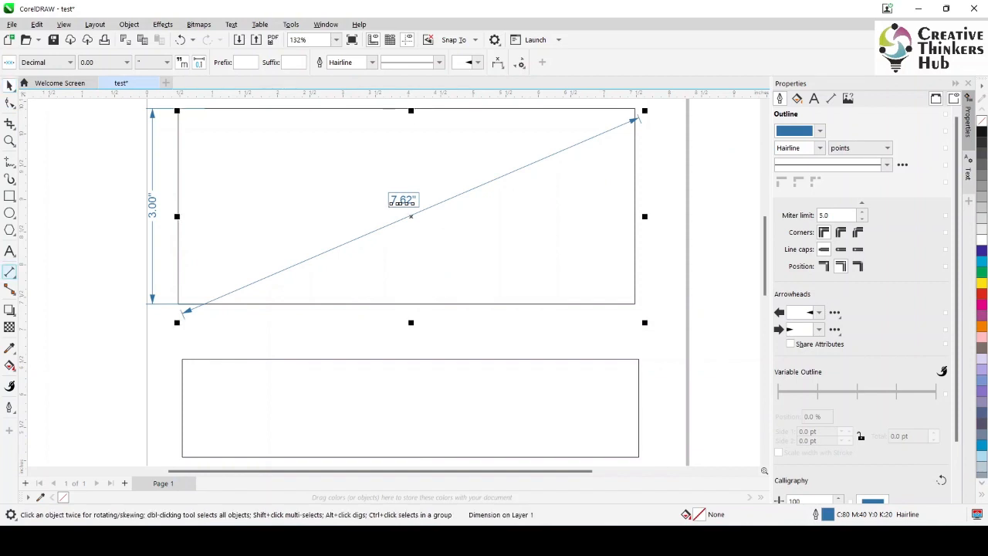
{"action": "left_click", "coordinate": [9, 272]}
{"action": "left_click", "coordinate": [85, 286]}
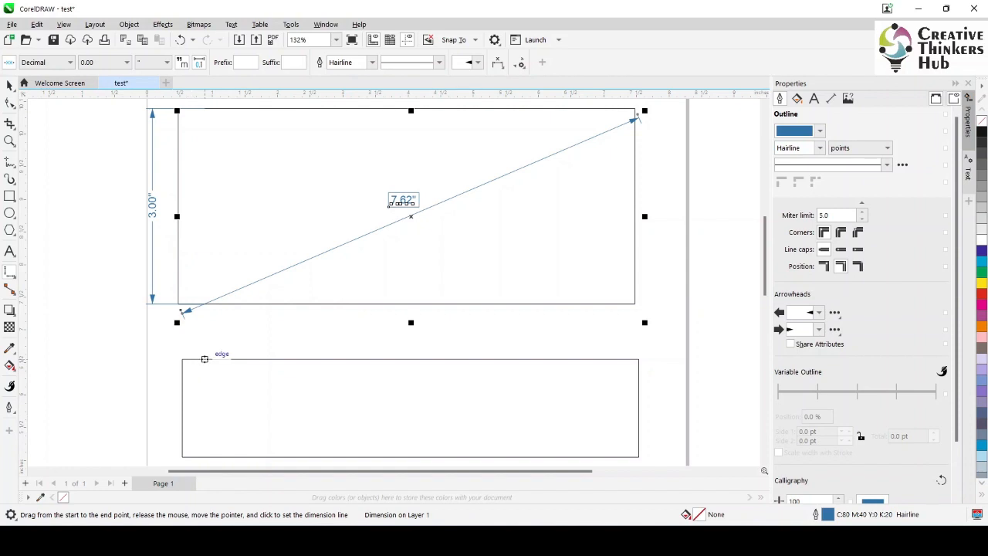
{"action": "left_click_drag", "start_coordinate": [205, 359], "coordinate": [205, 456]}
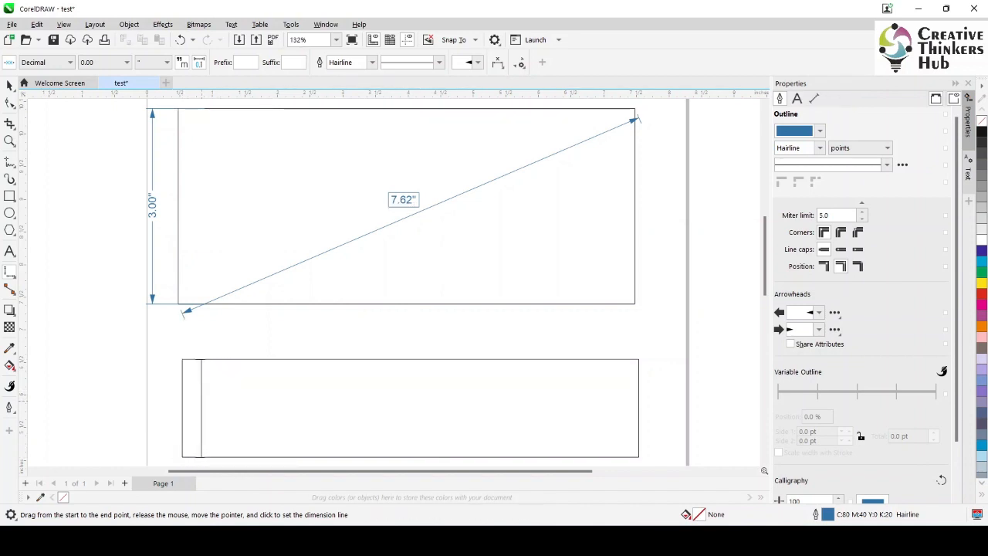
{"action": "left_click", "coordinate": [202, 408]}
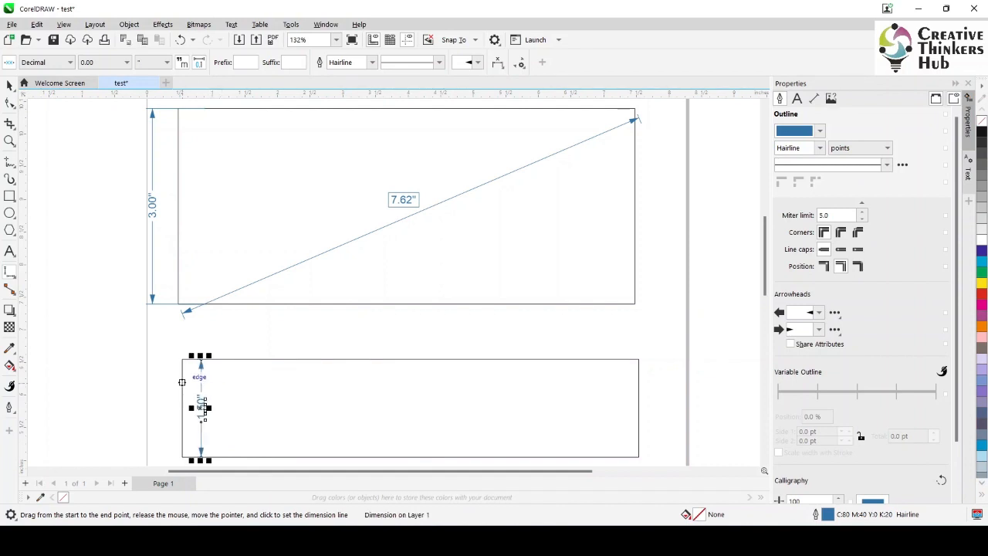
{"action": "left_click_drag", "start_coordinate": [182, 382], "coordinate": [638, 382]}
{"action": "left_click", "coordinate": [638, 383]}
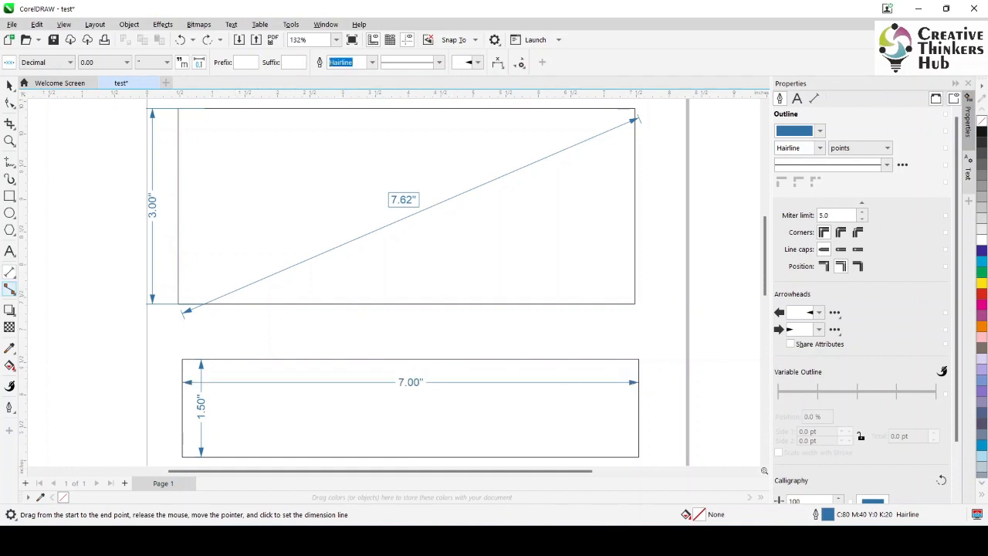
{"action": "left_click", "coordinate": [11, 272]}
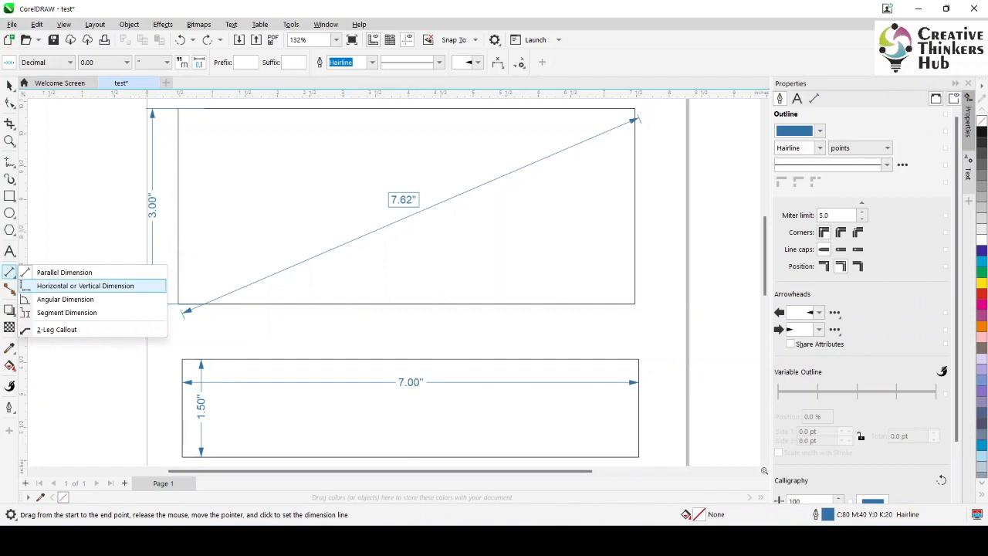
{"action": "left_click", "coordinate": [84, 286]}
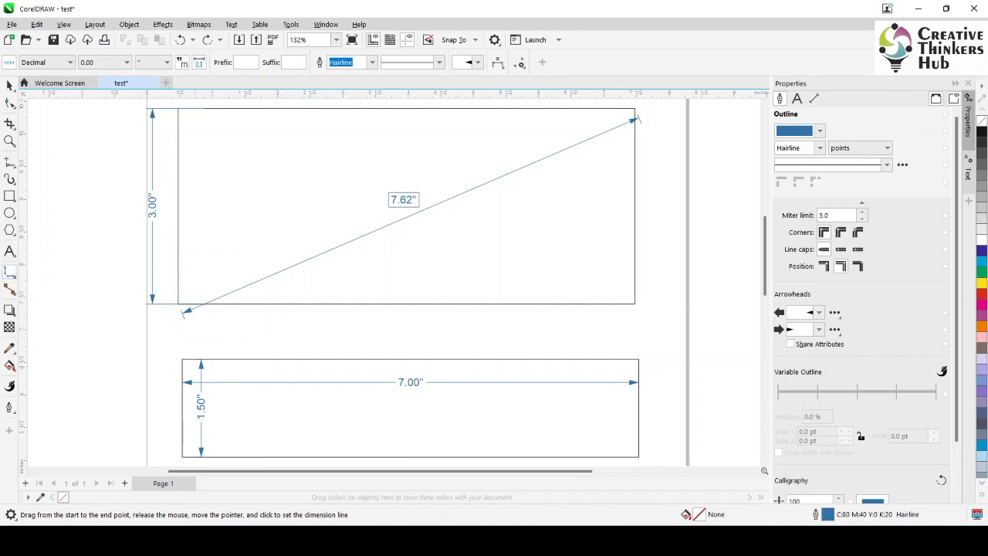
{"action": "left_click_drag", "start_coordinate": [182, 359], "coordinate": [640, 456]}
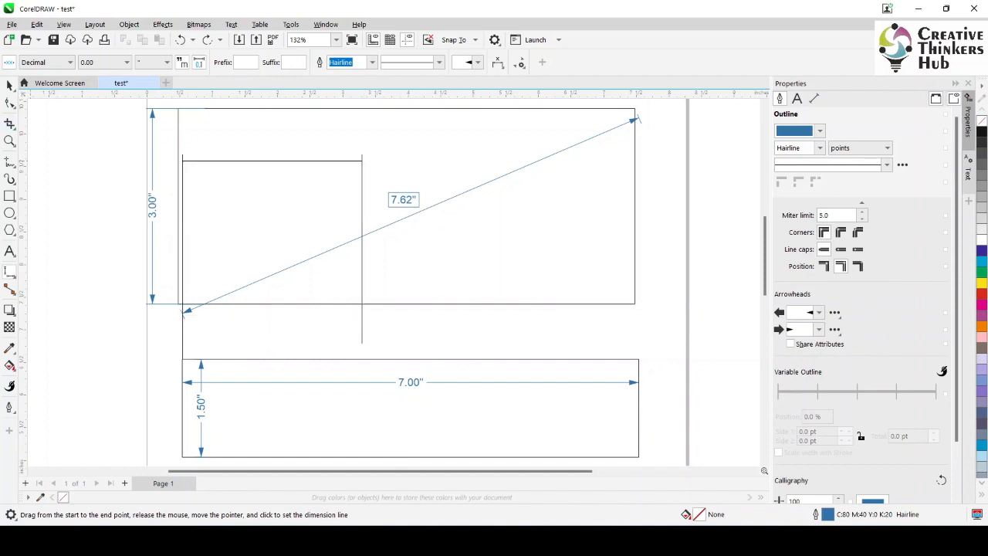
{"action": "left_click", "coordinate": [9, 86]}
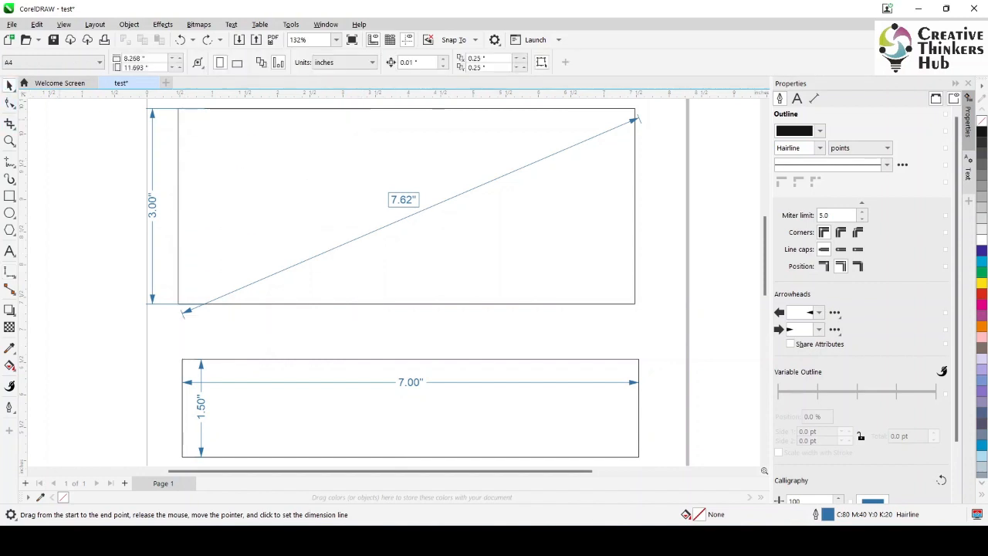
Add a slightly slanted parallel dimension about 3.01 inches long between the upper rectangle's top and bottom edges, near its left side
{"action": "left_click", "coordinate": [13, 275]}
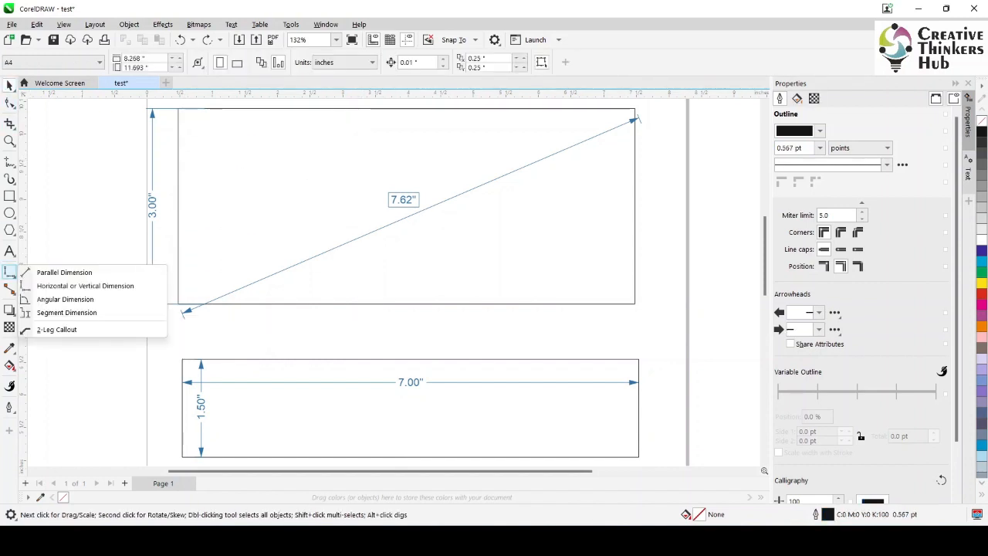
{"action": "left_click", "coordinate": [65, 272]}
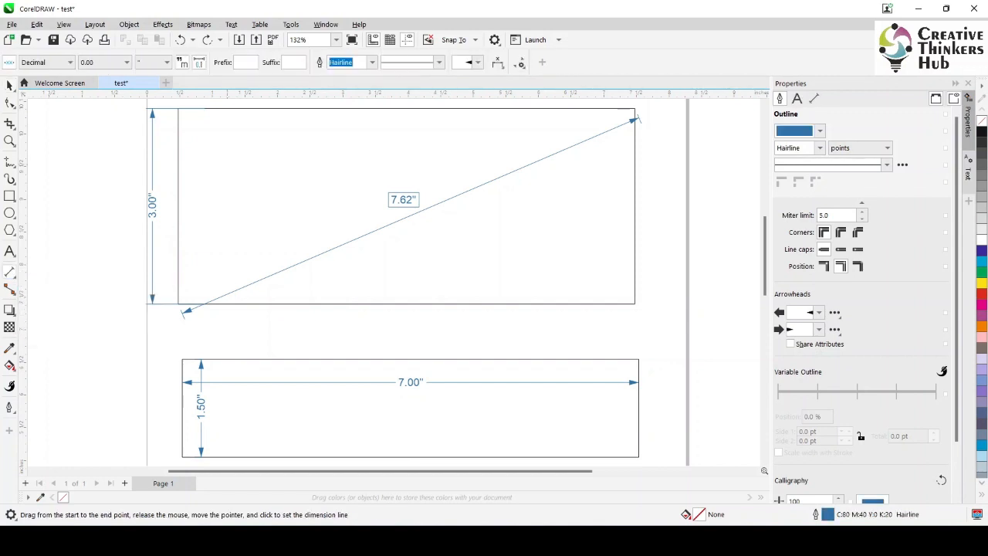
{"action": "left_click_drag", "start_coordinate": [192, 110], "coordinate": [205, 297]}
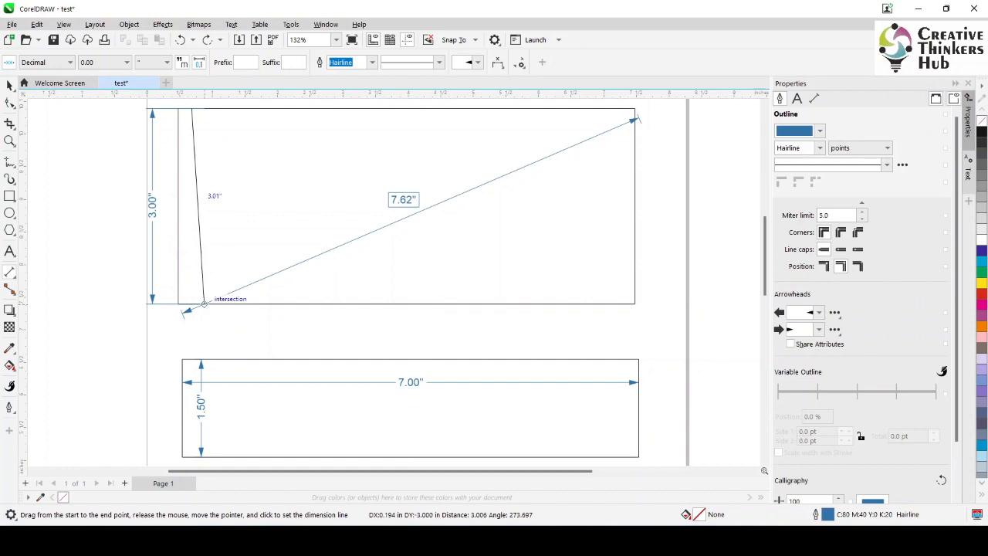
{"action": "left_click", "coordinate": [205, 207]}
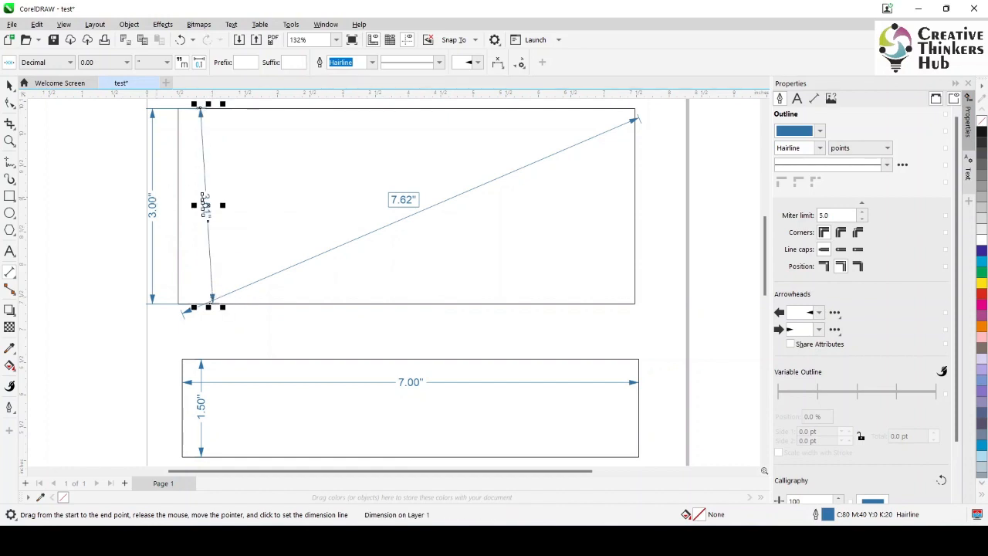
Delete the slightly slanted parallel dimension near the upper rectangle's left side
{"action": "left_click", "coordinate": [9, 85]}
{"action": "left_click", "coordinate": [85, 155]}
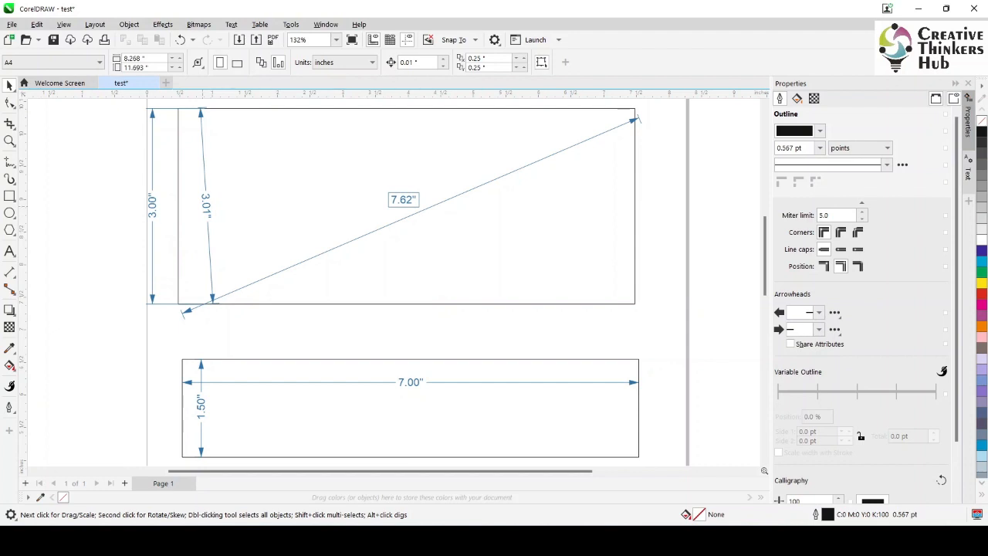
{"action": "left_click", "coordinate": [205, 204]}
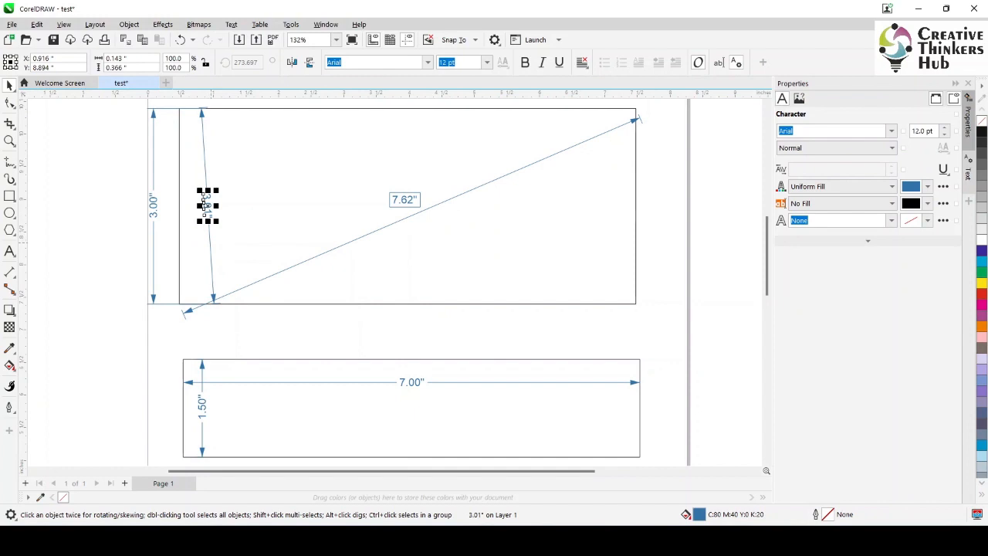
{"action": "left_click", "coordinate": [209, 241]}
{"action": "key", "text": "Delete"}
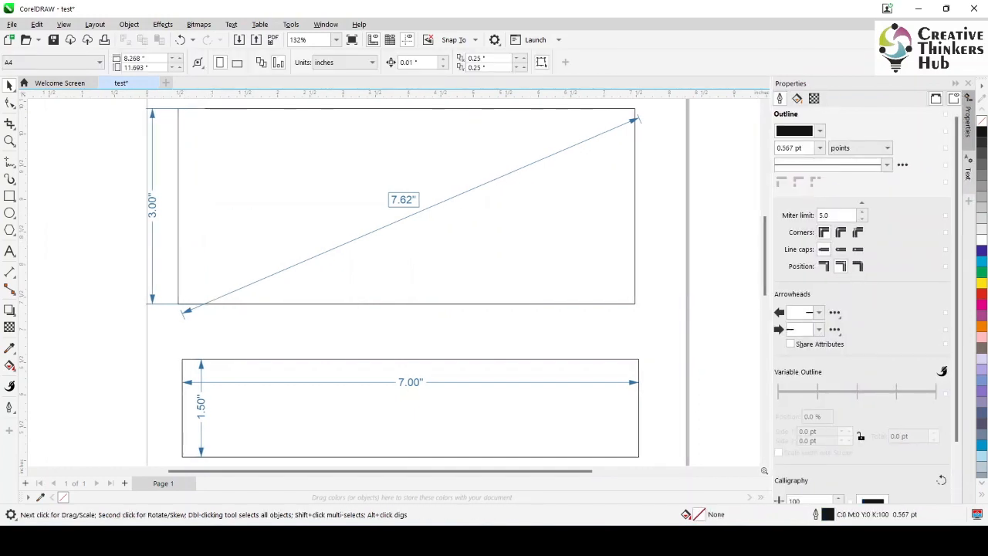
Add a parallel dimension about 3.40 inches long slanting from the upper rectangle's top edge down to its bottom edge, offset toward the right
{"action": "left_click", "coordinate": [9, 272]}
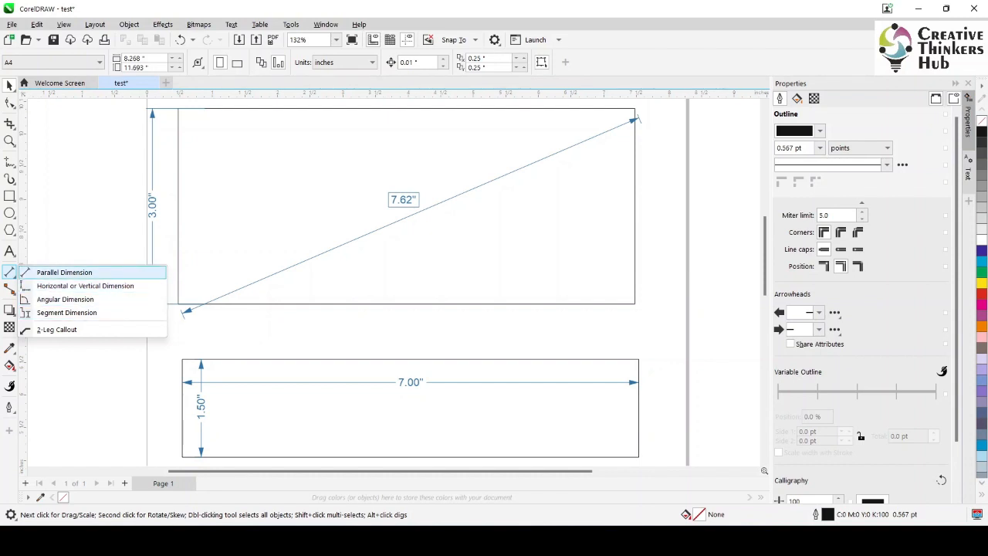
{"action": "left_click", "coordinate": [64, 273]}
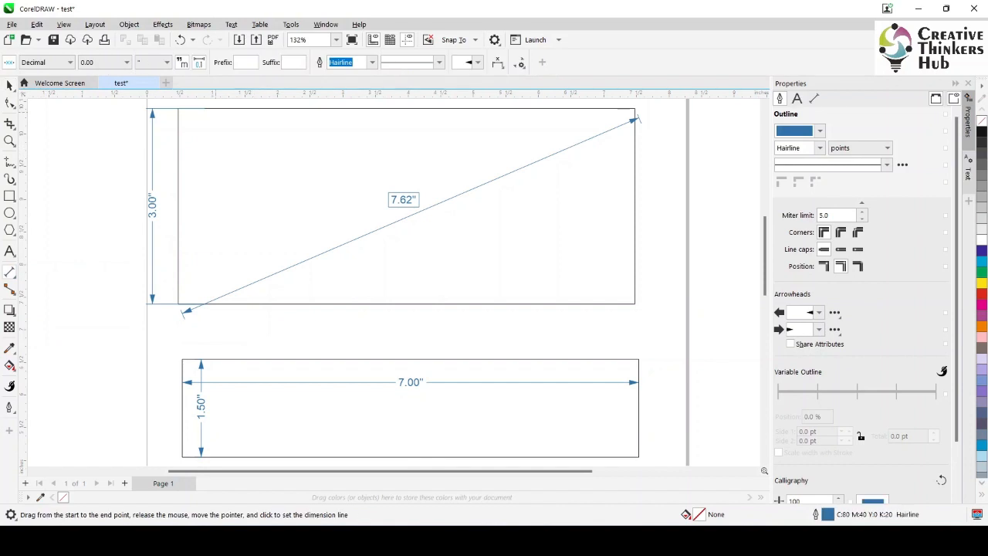
{"action": "left_click_drag", "start_coordinate": [210, 108], "coordinate": [316, 304]}
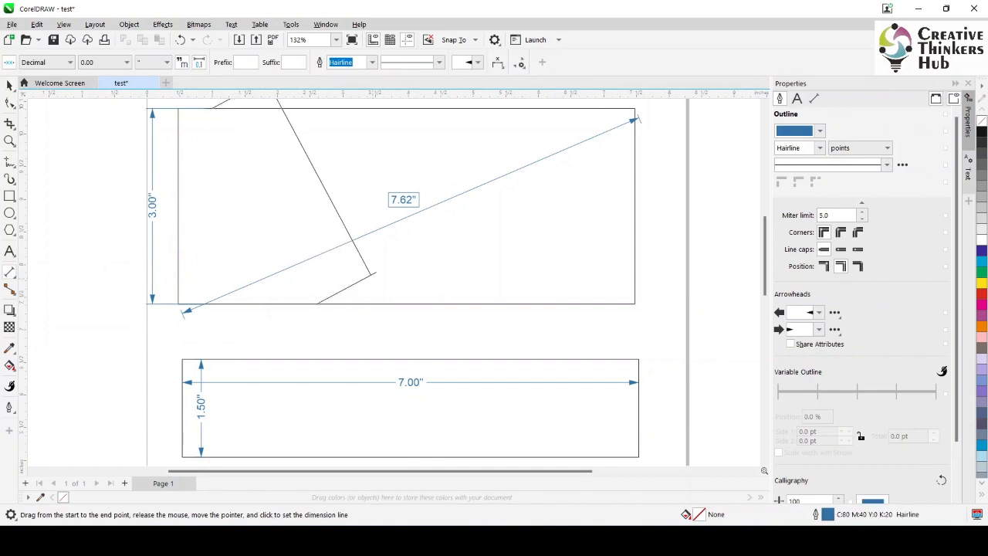
{"action": "left_click", "coordinate": [372, 273]}
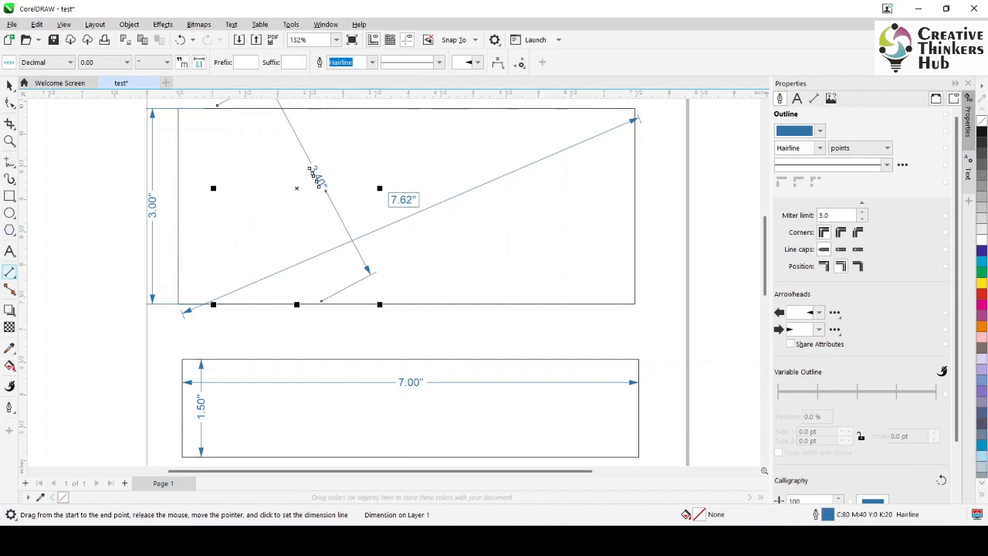
Add an angular dimension at the lower rectangle's bottom-right corner, between its right and bottom edges, with the arc close to the corner
{"action": "left_click", "coordinate": [9, 273]}
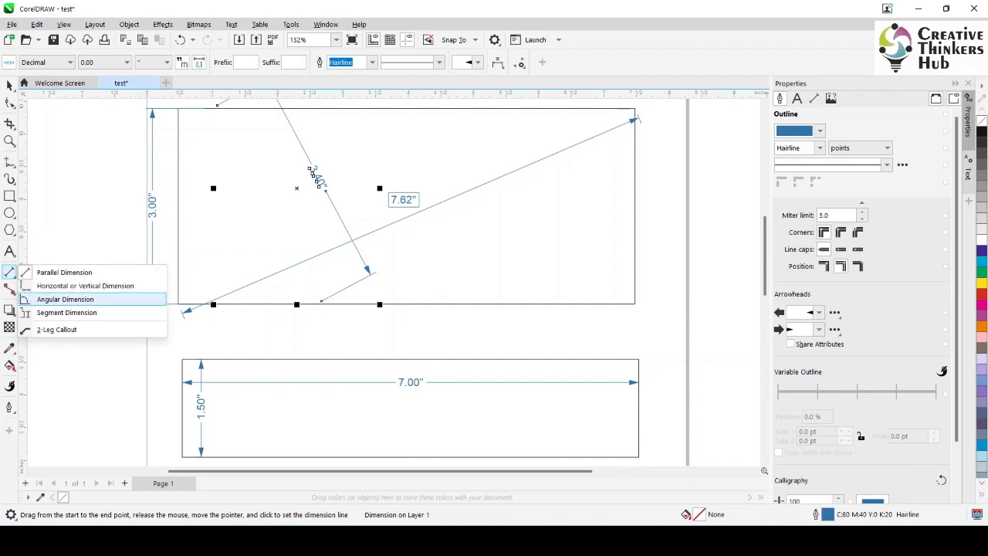
{"action": "left_click", "coordinate": [64, 298]}
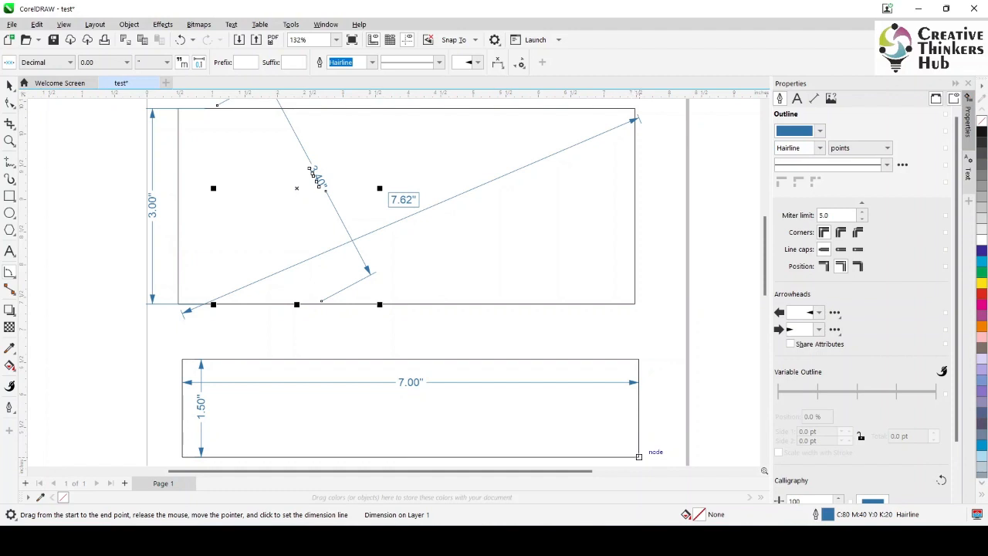
{"action": "left_click_drag", "start_coordinate": [638, 456], "coordinate": [638, 418]}
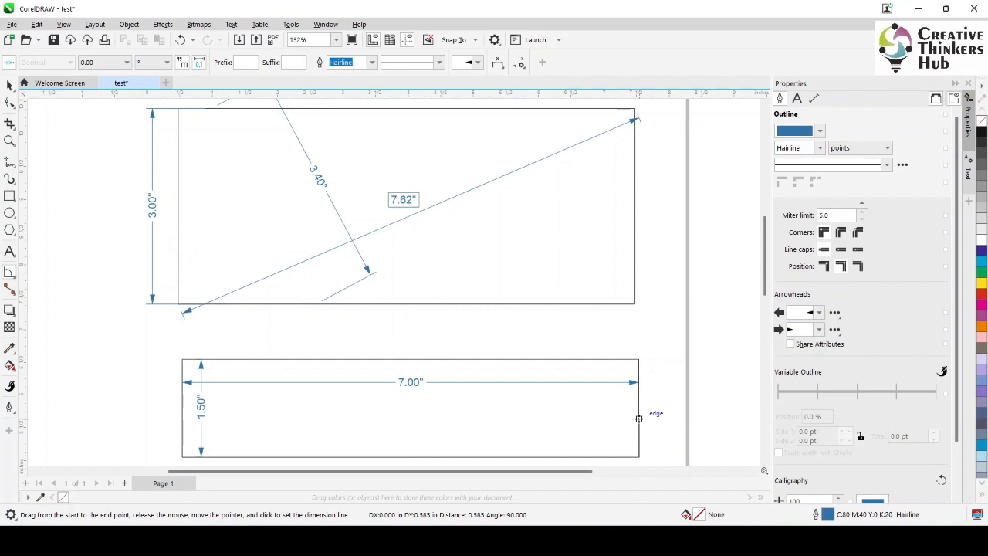
{"action": "left_click_drag", "start_coordinate": [638, 418], "coordinate": [639, 418]}
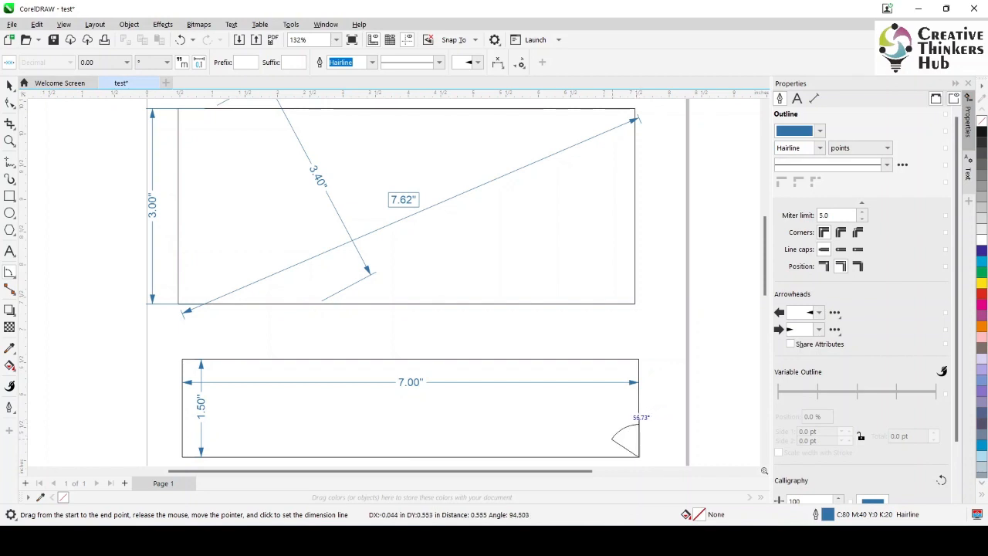
{"action": "left_click", "coordinate": [599, 457]}
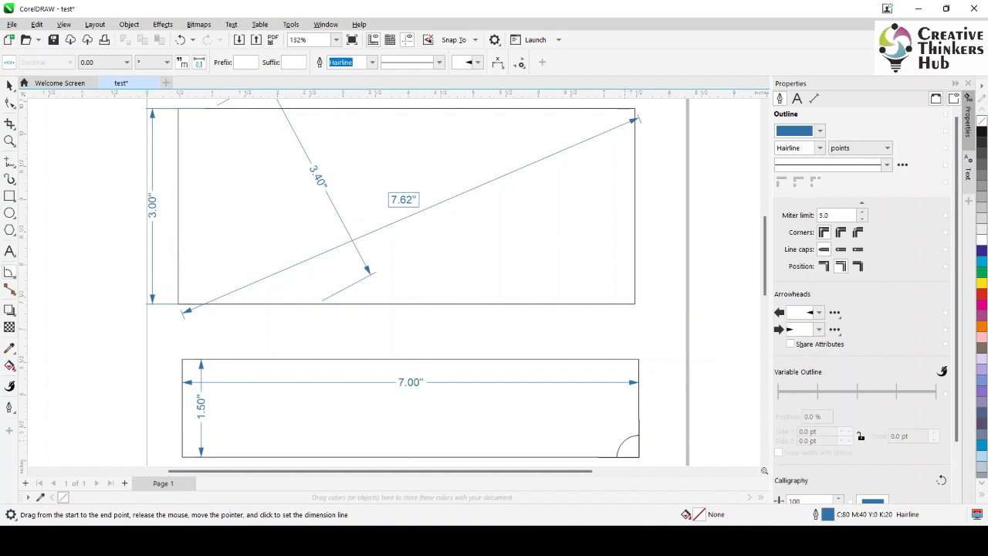
{"action": "left_click", "coordinate": [620, 447]}
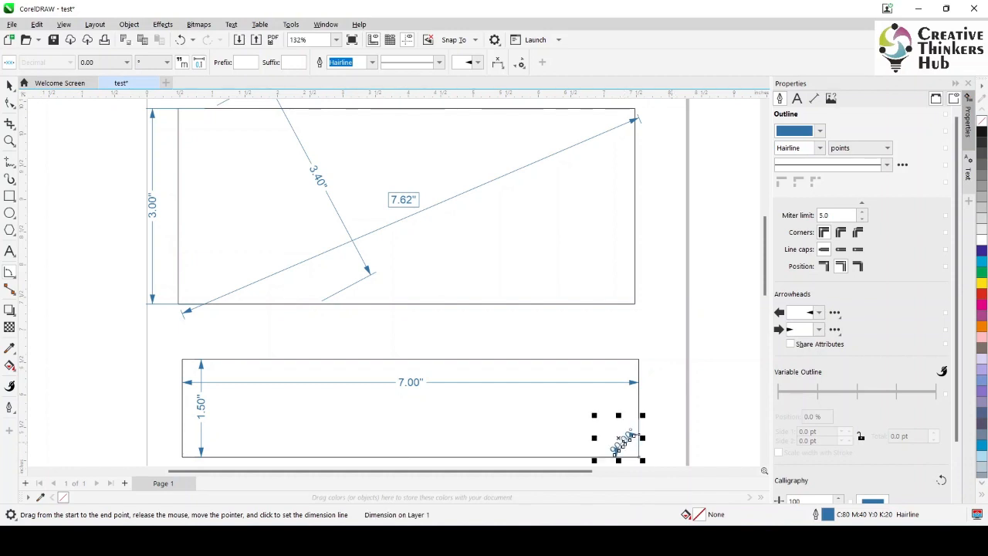
Draw a pentagon about 1.97 by 2.06 inches, left of the rectangles and level with the gap between them
{"action": "left_click", "coordinate": [9, 229]}
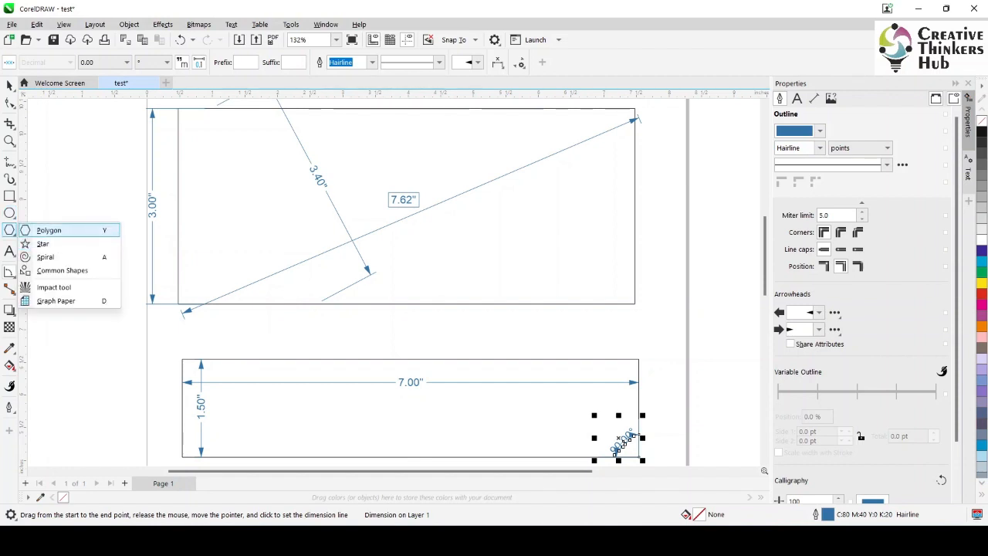
{"action": "left_click", "coordinate": [50, 230]}
{"action": "left_click_drag", "start_coordinate": [49, 226], "coordinate": [183, 364]}
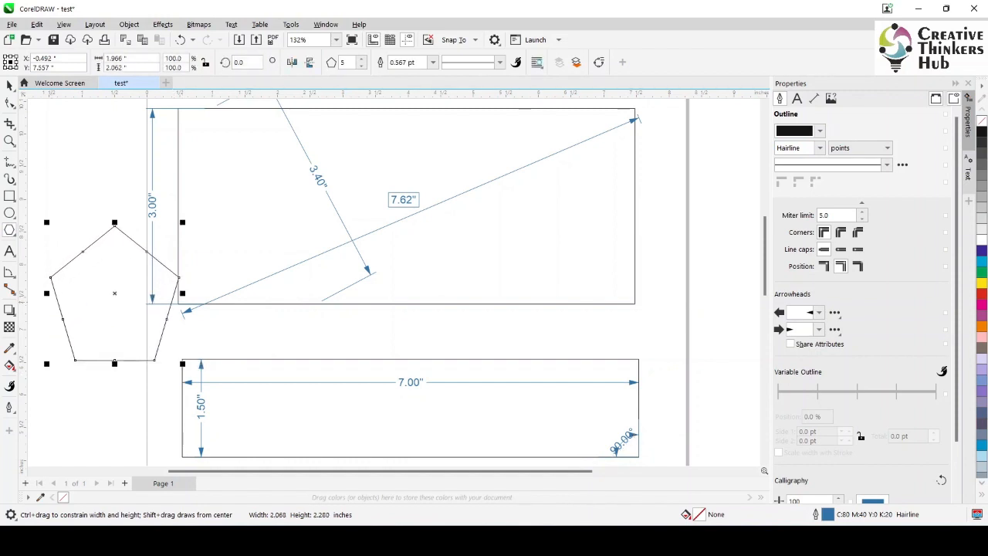
Add an angular dimension at the pentagon's left corner, between its upper-left and lower-left edges, with the arc inside the shape
{"action": "left_click", "coordinate": [10, 272]}
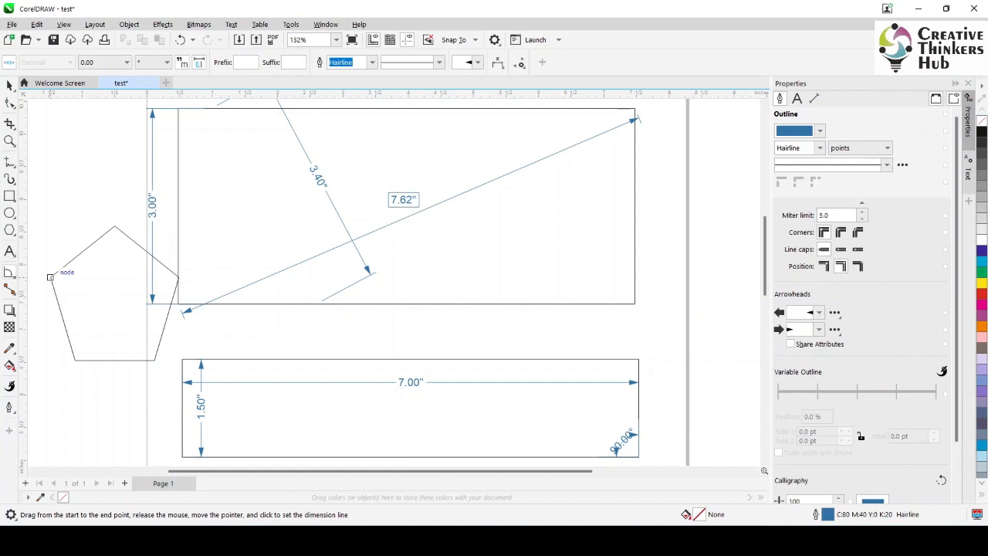
{"action": "left_click_drag", "start_coordinate": [50, 276], "coordinate": [71, 261]}
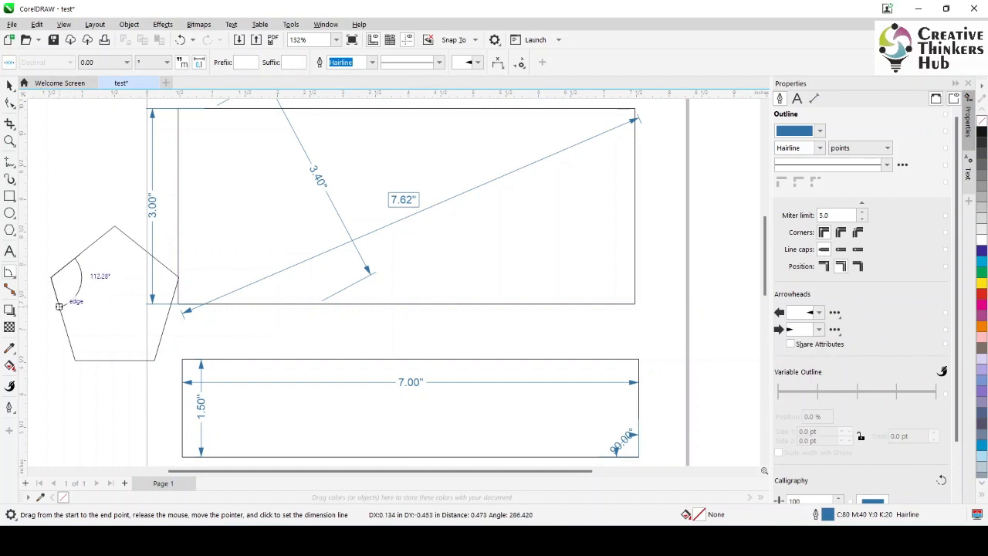
{"action": "left_click", "coordinate": [59, 305]}
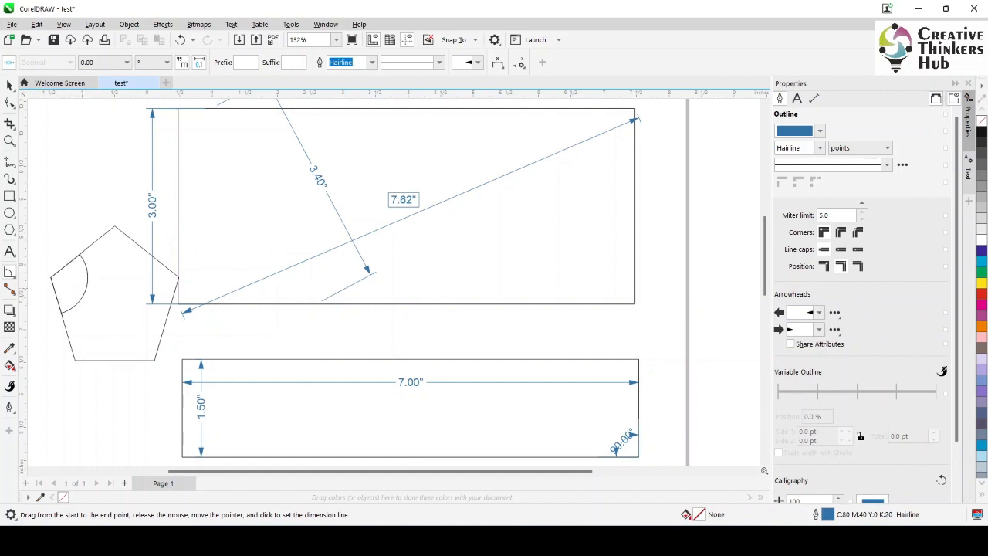
{"action": "left_click", "coordinate": [87, 278]}
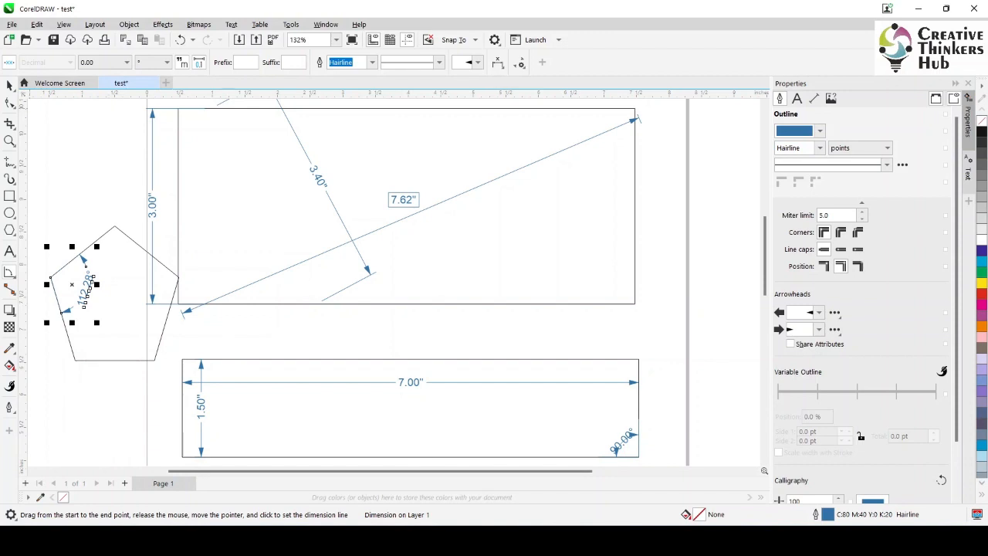
{"action": "left_click", "coordinate": [9, 85]}
{"action": "key", "text": "Escape"}
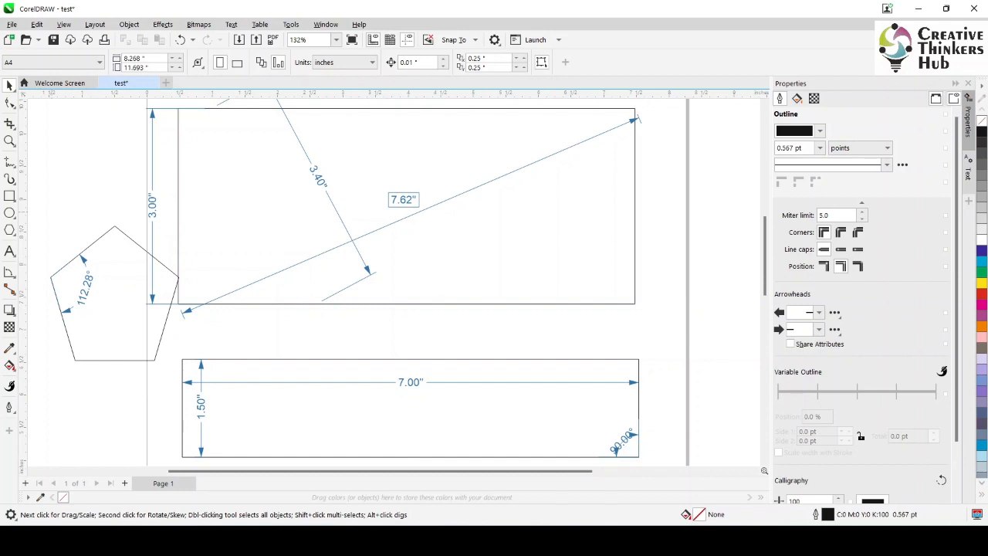
Add segment dimensions to the lower rectangle: its width at the upper rectangle's bottom edge and again on its own top edge, and its height on its left edge
{"action": "left_click", "coordinate": [10, 272]}
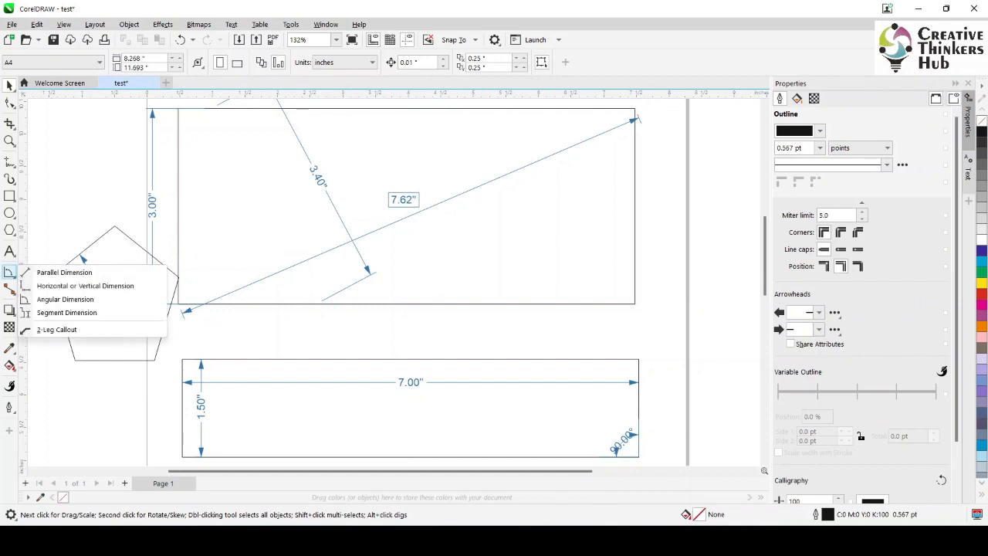
{"action": "left_click", "coordinate": [66, 313]}
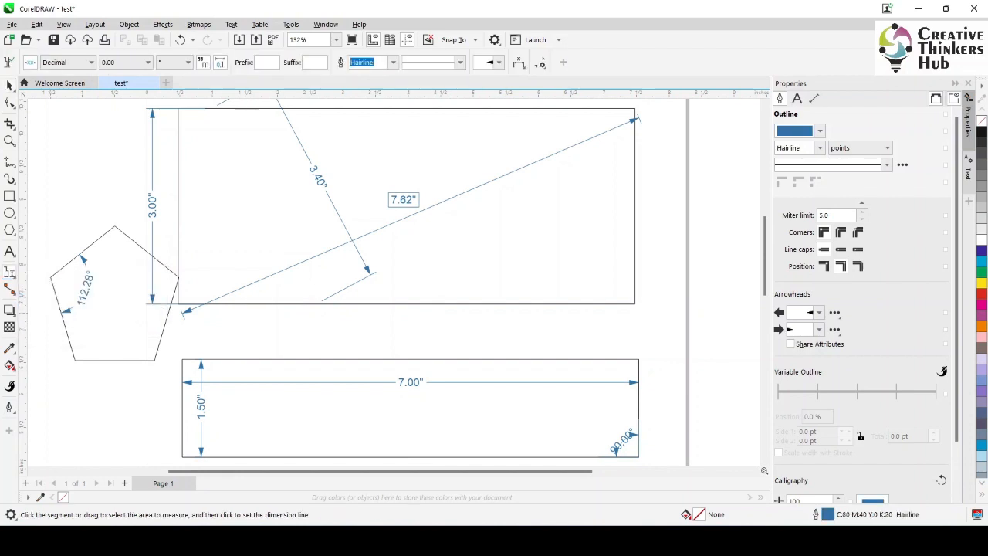
{"action": "left_click", "coordinate": [410, 359]}
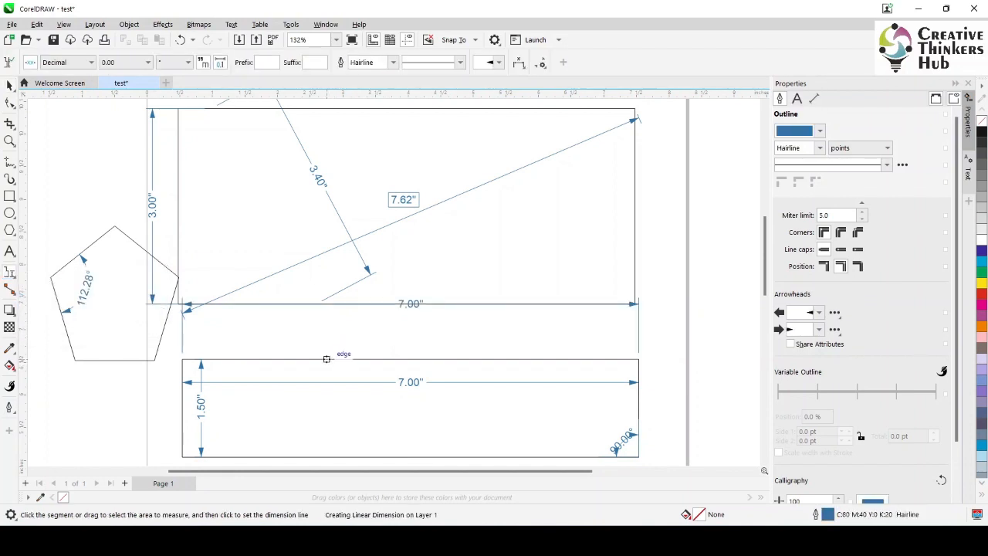
{"action": "left_click", "coordinate": [326, 359]}
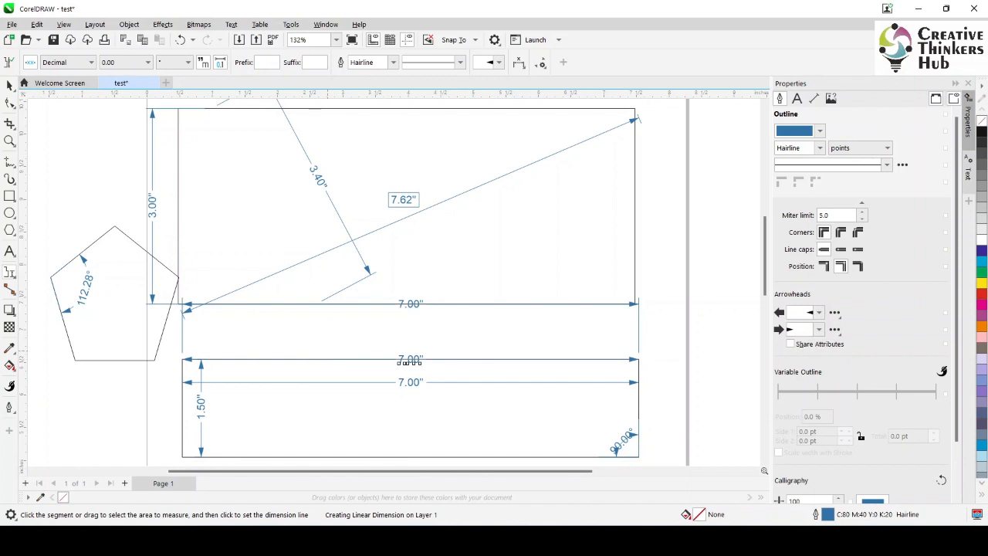
{"action": "left_click", "coordinate": [182, 370]}
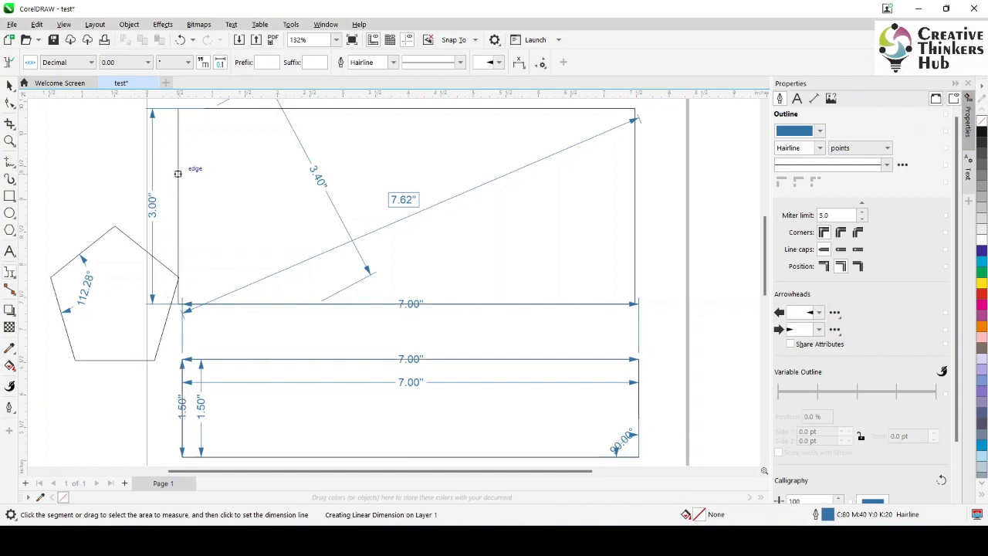
Add segment dimensions for the upper rectangle's left edge, placed just inside it, and right edge, placed just outside it
{"action": "left_click", "coordinate": [177, 173]}
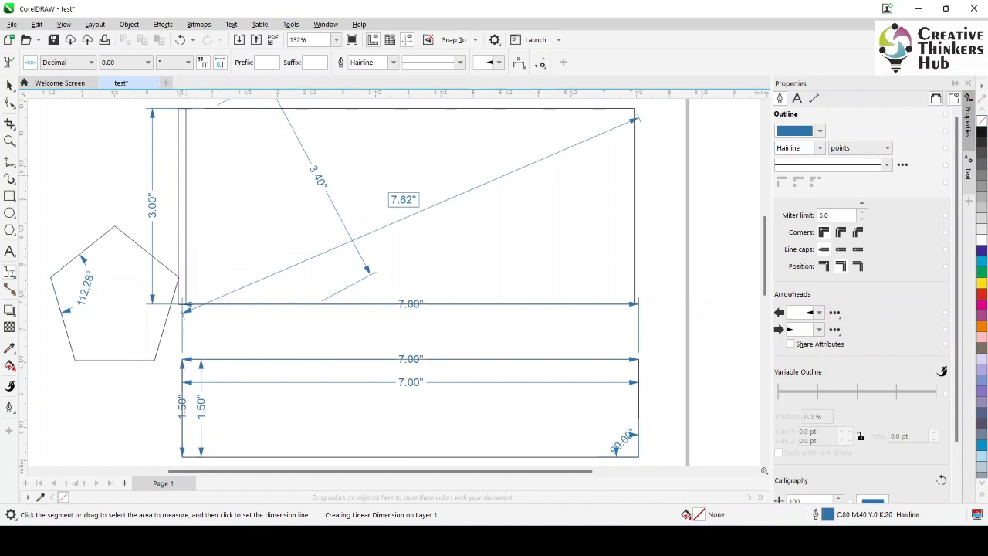
{"action": "left_click", "coordinate": [187, 174]}
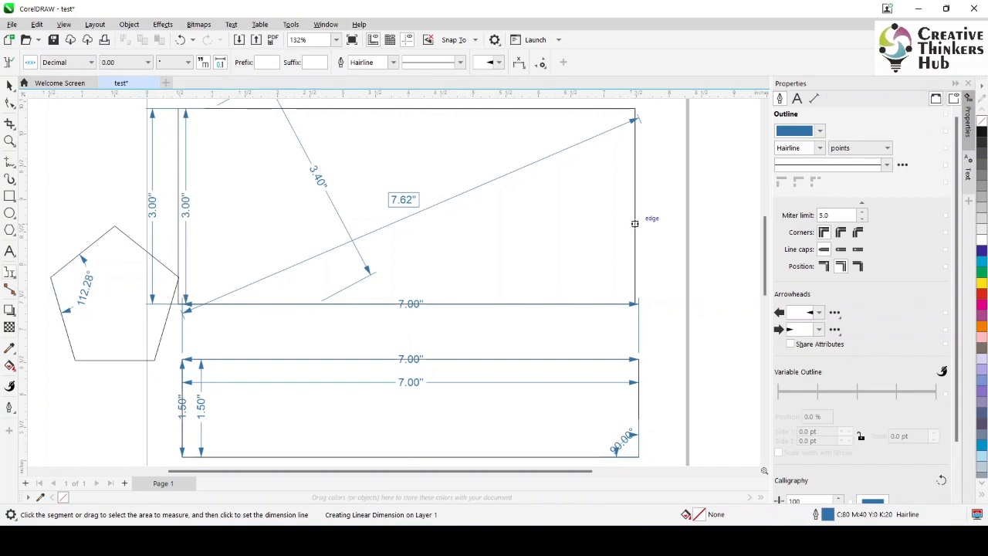
{"action": "left_click", "coordinate": [635, 223]}
{"action": "left_click", "coordinate": [648, 207]}
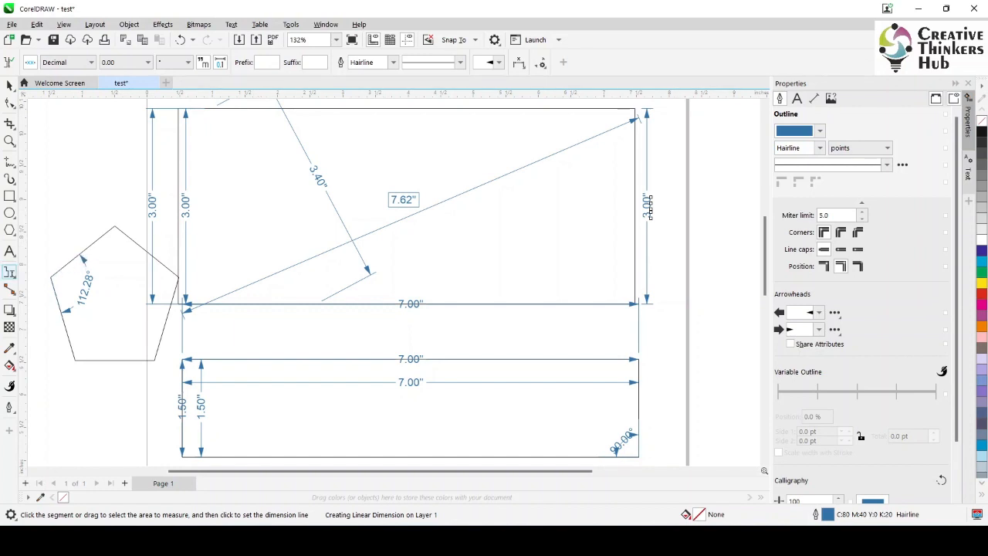
{"action": "left_click", "coordinate": [10, 272]}
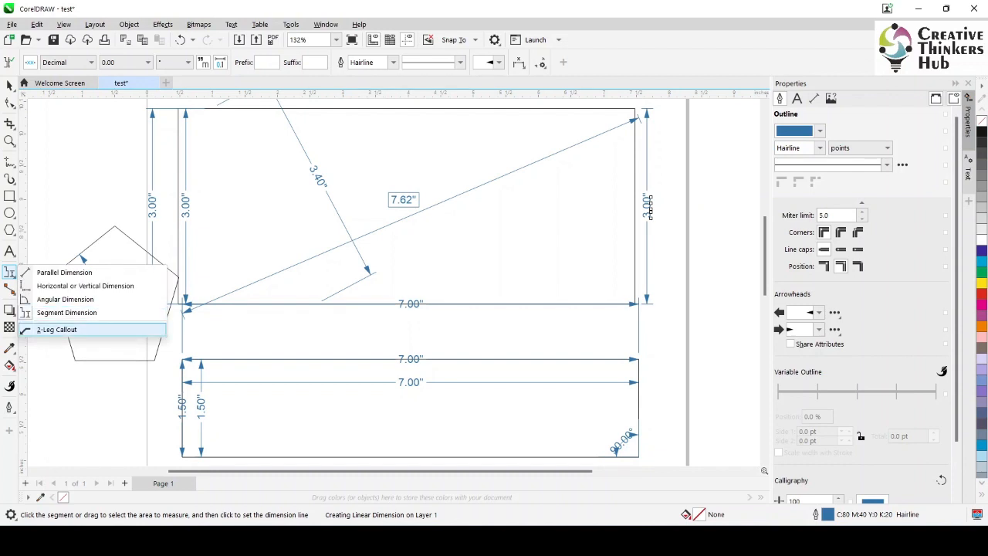
{"action": "left_click", "coordinate": [9, 85]}
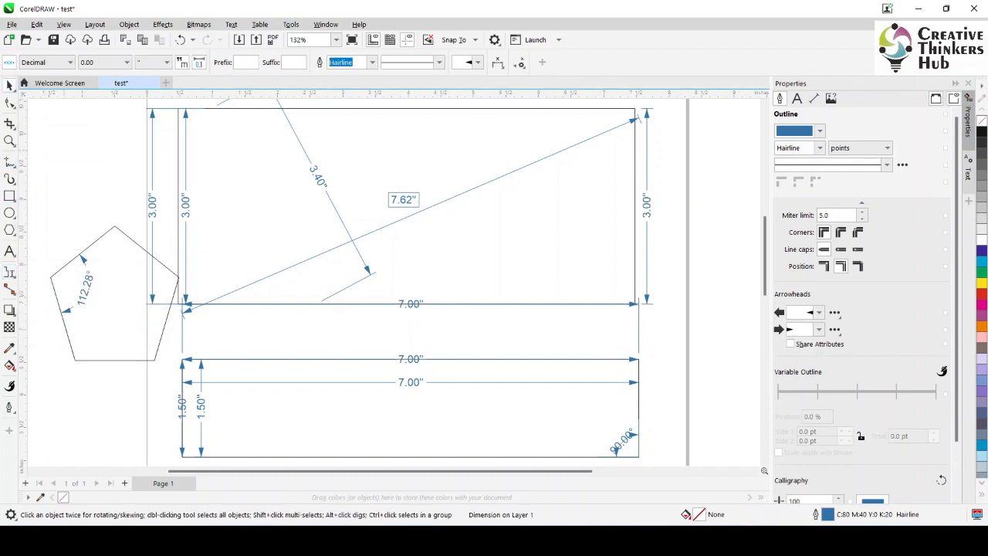
{"action": "key", "text": "Escape"}
Delete the lower rectangle's inner height dimension, inner width dimension and the height dimension lying on its left edge
{"action": "left_click", "coordinate": [202, 408]}
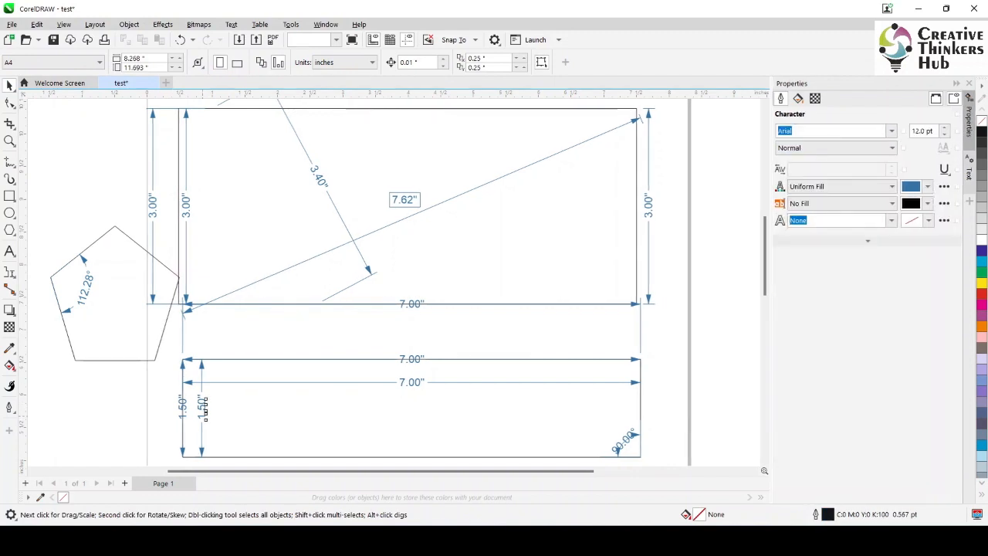
{"action": "key", "text": "Delete"}
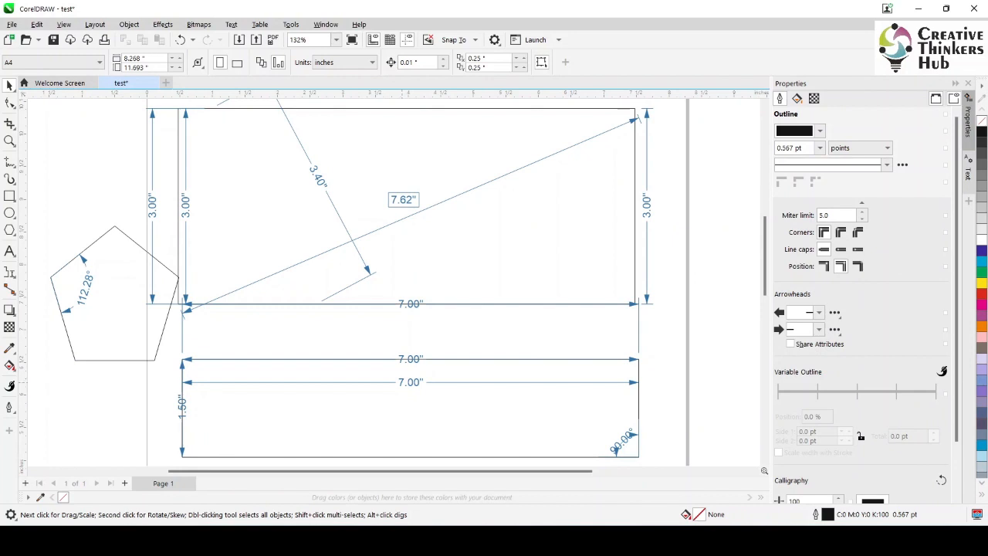
{"action": "left_click", "coordinate": [407, 387]}
{"action": "key", "text": "Delete"}
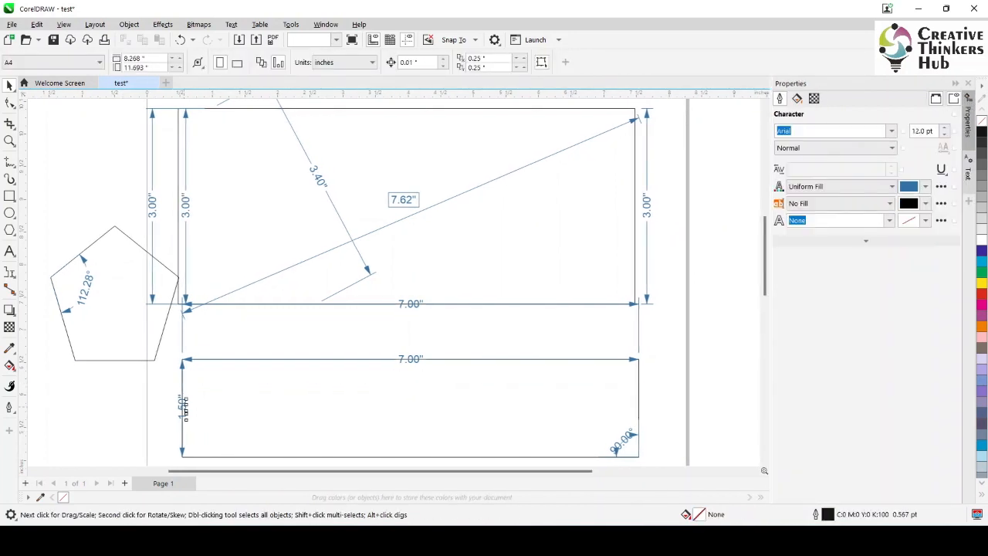
{"action": "left_click", "coordinate": [182, 405]}
{"action": "key", "text": "Delete"}
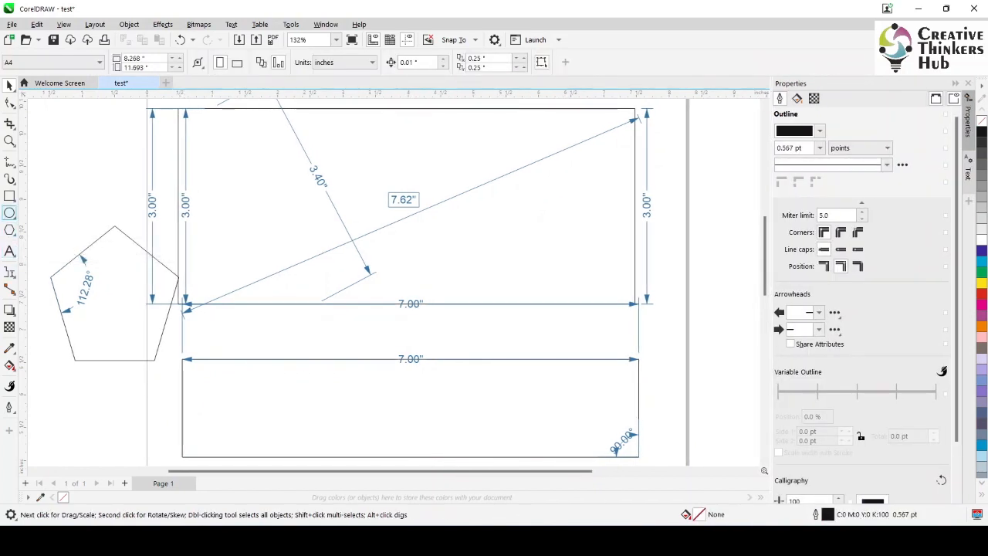
Draw a circle about 0.18 inches in diameter inside the lower rectangle's bottom-left corner
{"action": "left_click", "coordinate": [9, 213]}
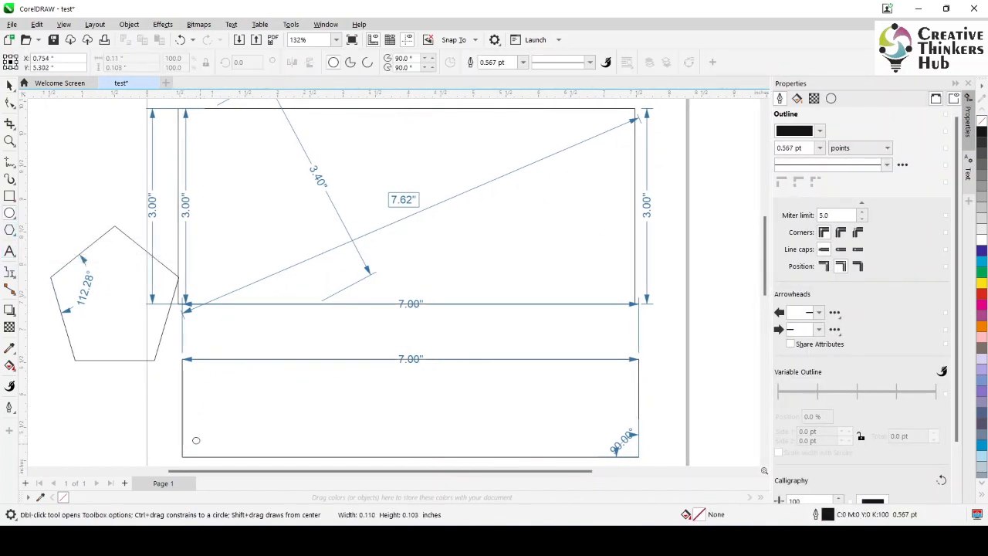
{"action": "left_click_drag", "start_coordinate": [190, 435], "coordinate": [207, 452]}
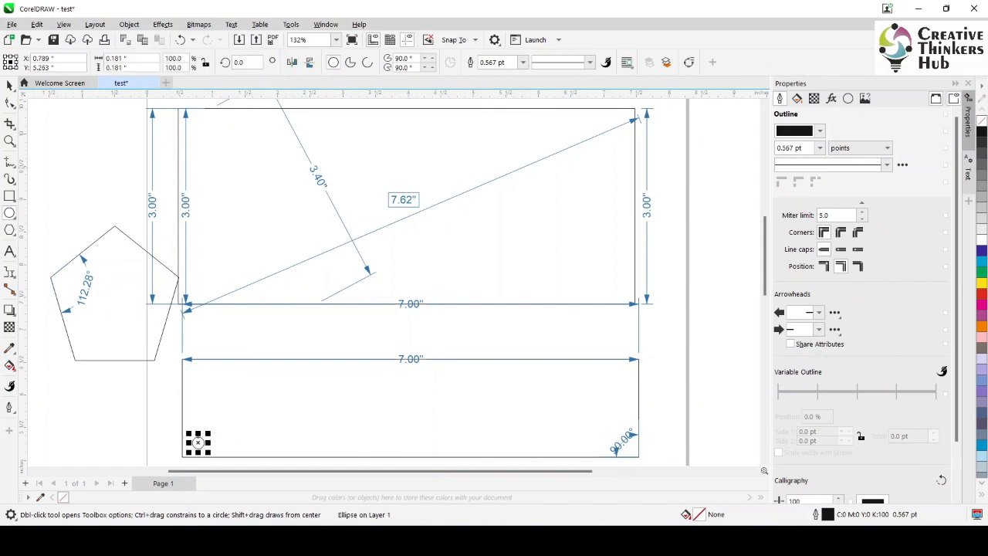
{"action": "left_click", "coordinate": [9, 85]}
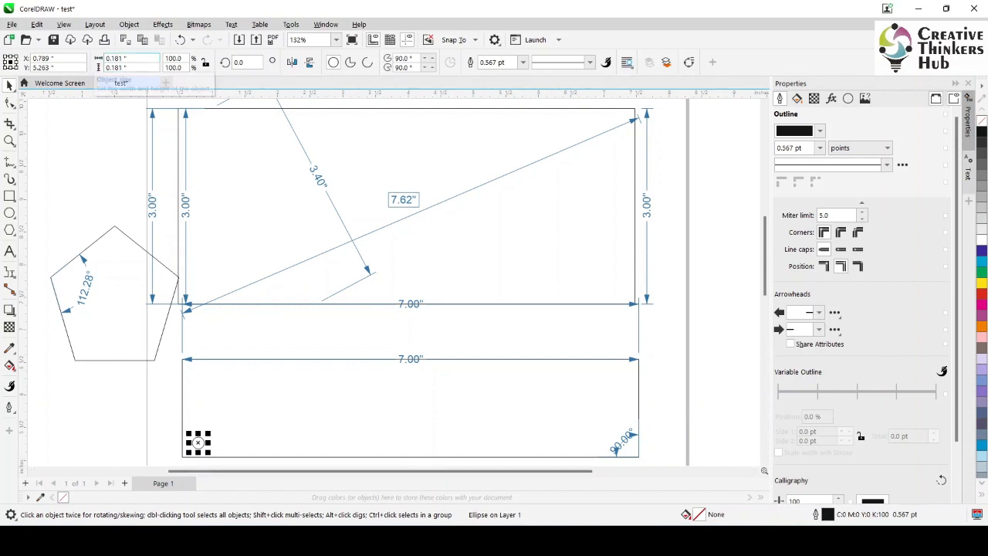
Try to resize the small circle to 0.18 inches wide and 18 inches high, and undo the resize
{"action": "left_click_drag", "start_coordinate": [128, 58], "coordinate": [115, 58]}
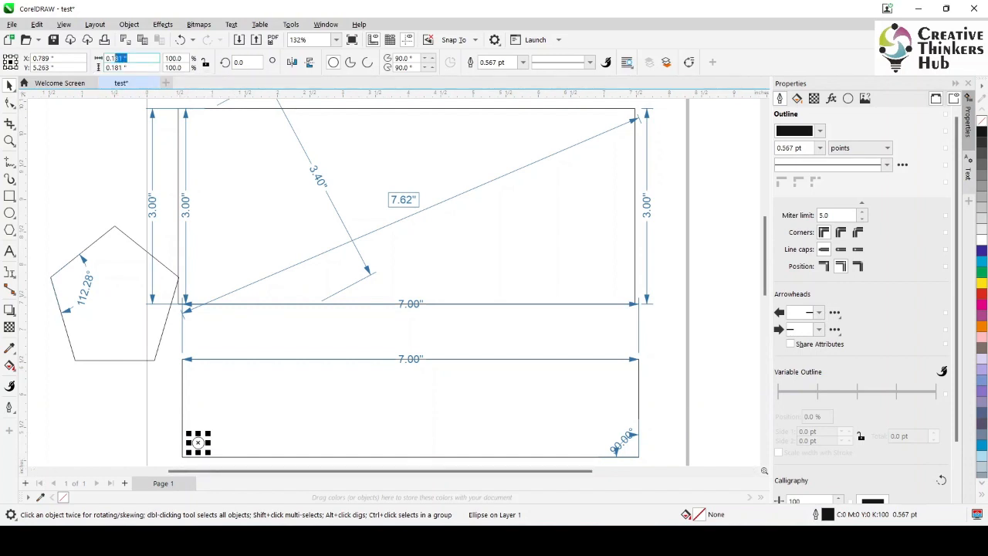
{"action": "type", "text": "18"}
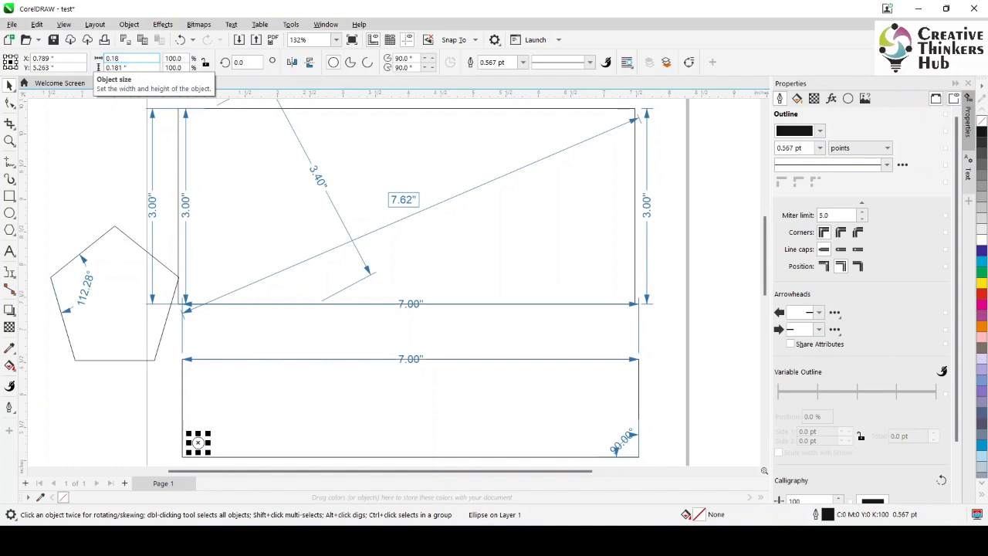
{"action": "key", "text": "Tab"}
{"action": "type", "text": "018"}
{"action": "key", "text": "Return"}
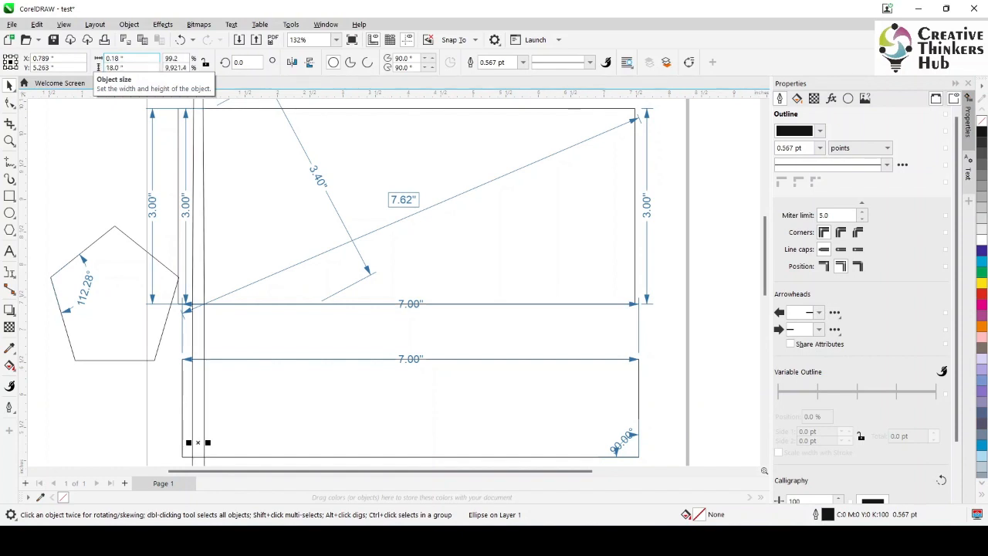
{"action": "key", "text": "ctrl+z"}
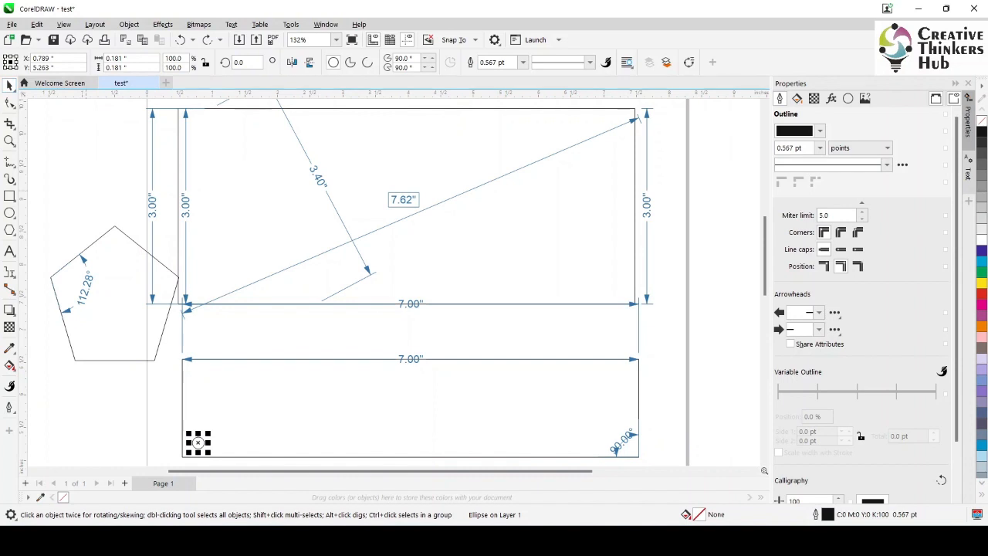
{"action": "key", "text": "Escape"}
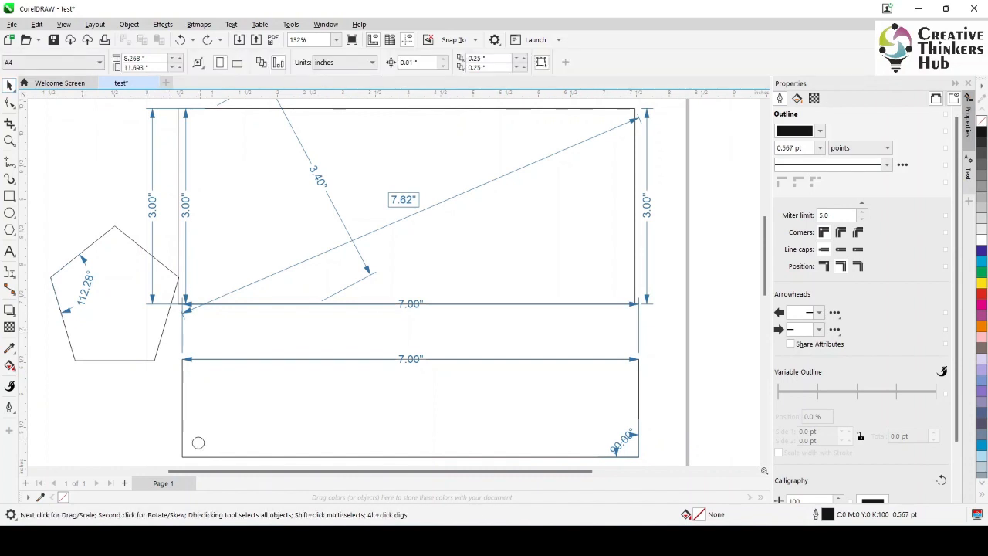
Add a 2-leg callout from the small circle out past the lower rectangle's left edge, labelled 0.18"
{"action": "left_click", "coordinate": [198, 443]}
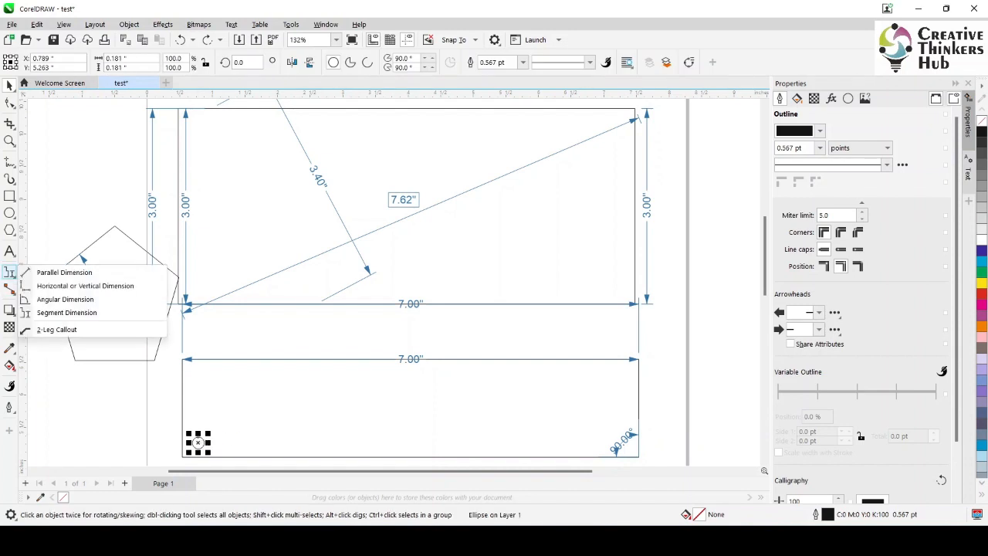
{"action": "left_click", "coordinate": [56, 328]}
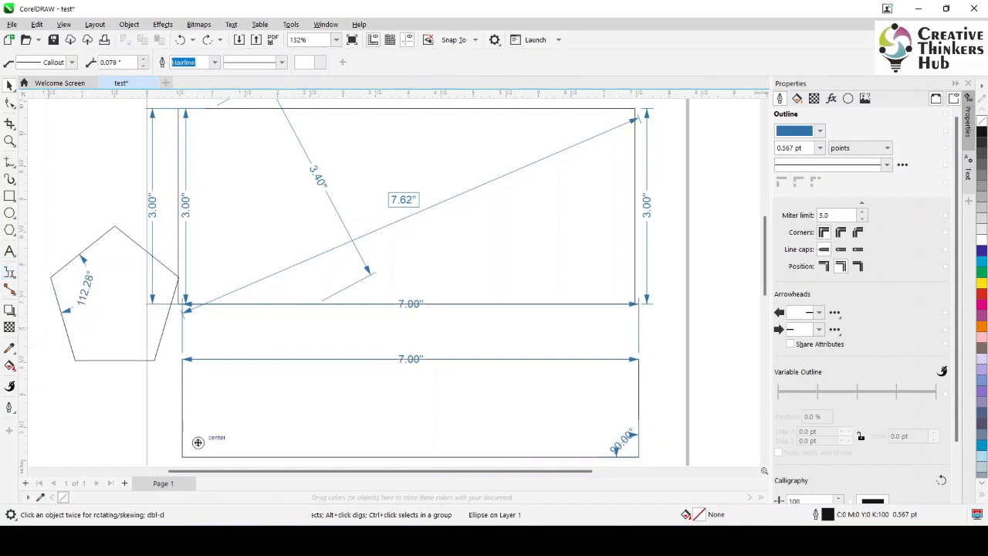
{"action": "left_click", "coordinate": [198, 445]}
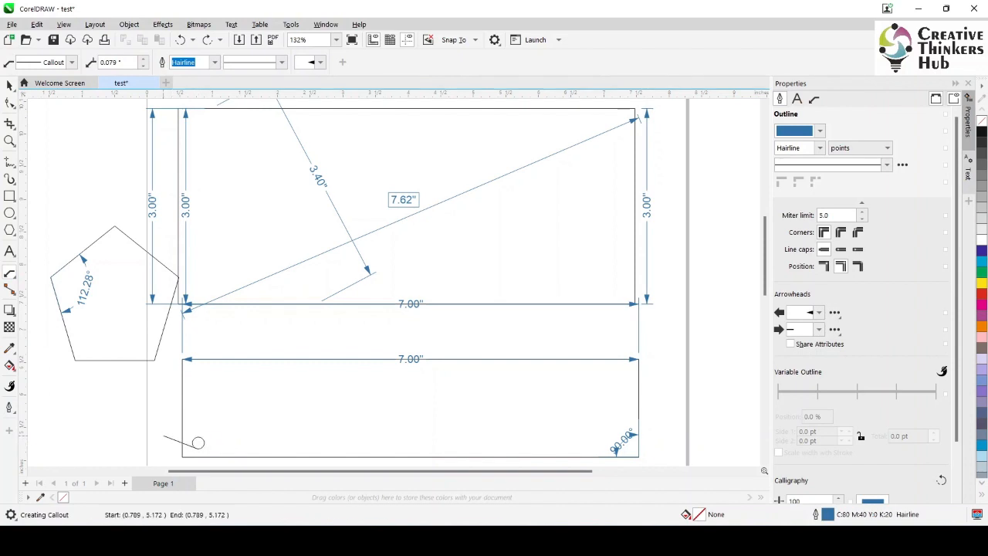
{"action": "left_click", "coordinate": [143, 444]}
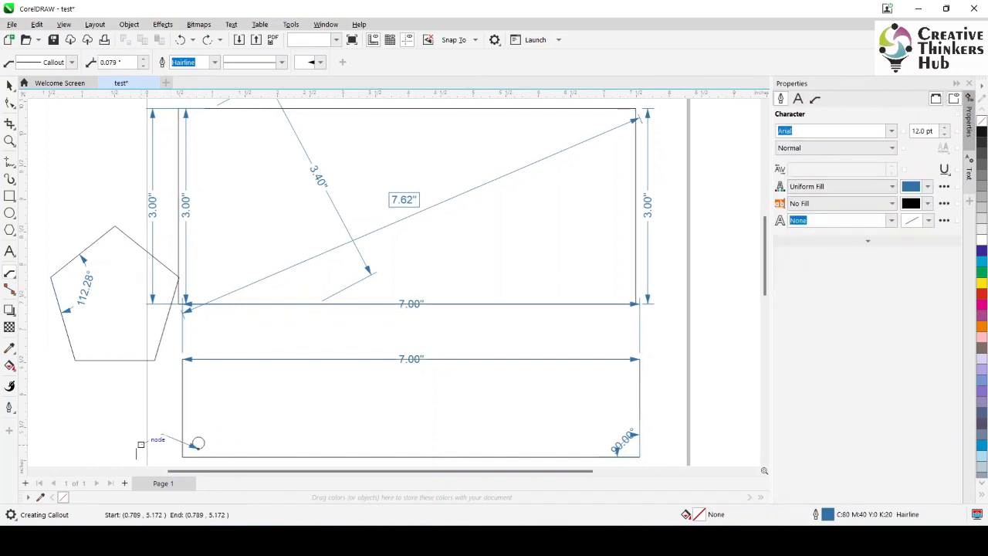
{"action": "type", "text": "01"}
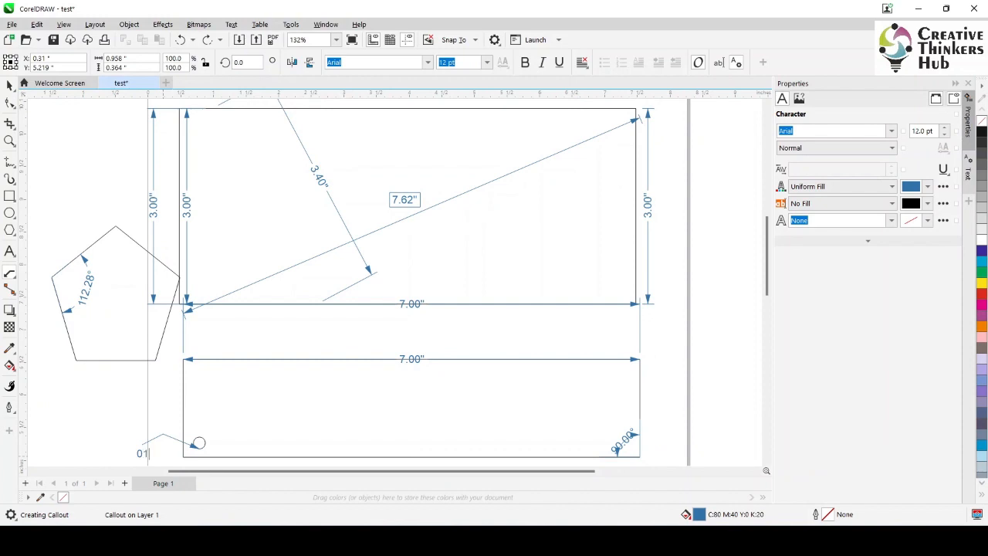
{"action": "type", "text": "8"}
{"action": "key", "text": "BackSpace"}
{"action": "key", "text": "BackSpace"}
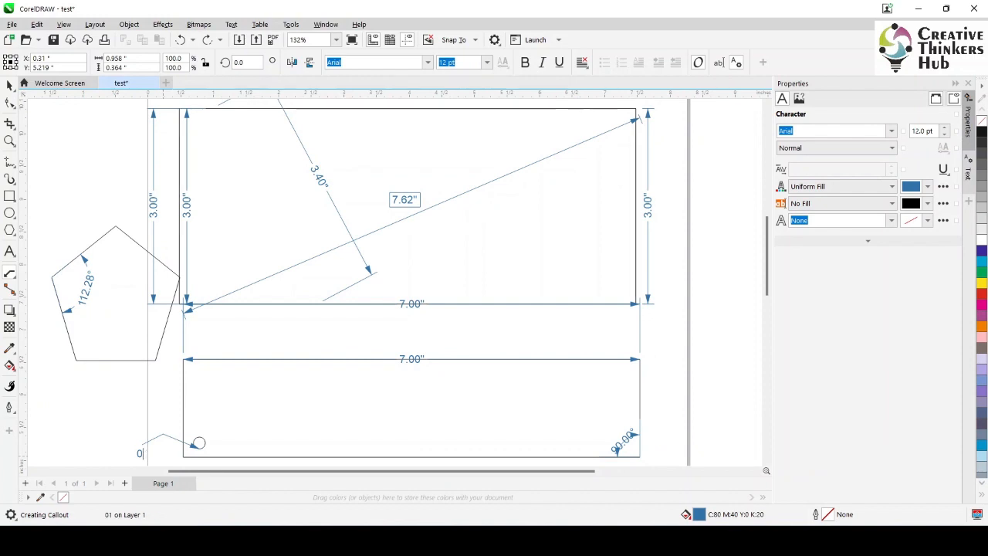
{"action": "type", "text": ".18"}
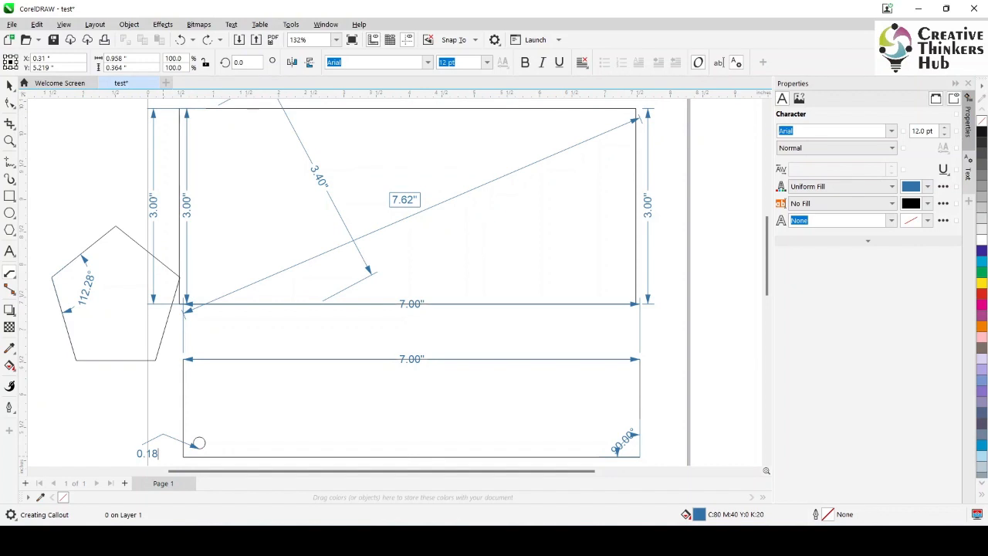
{"action": "type", "text": "\""}
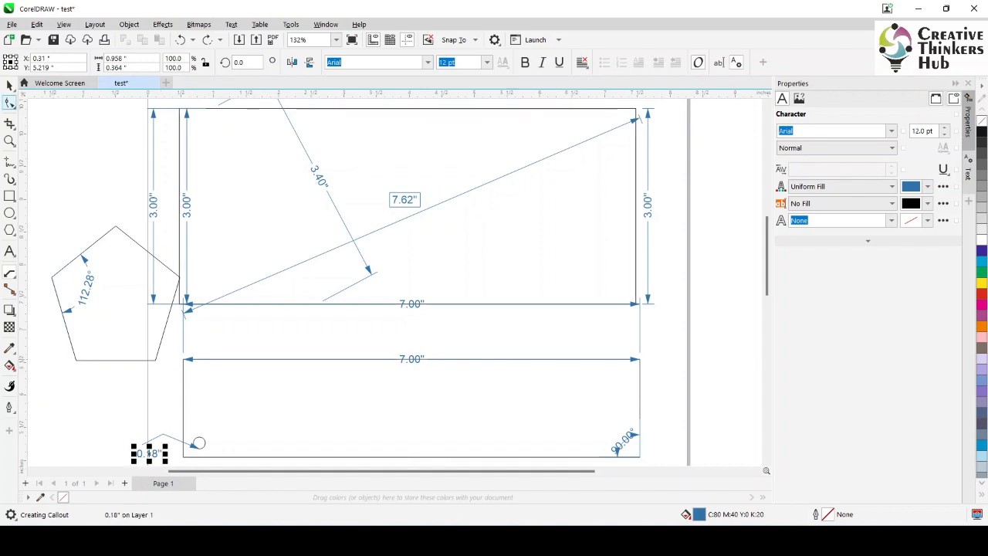
{"action": "left_click", "coordinate": [9, 85]}
{"action": "key", "text": "Escape"}
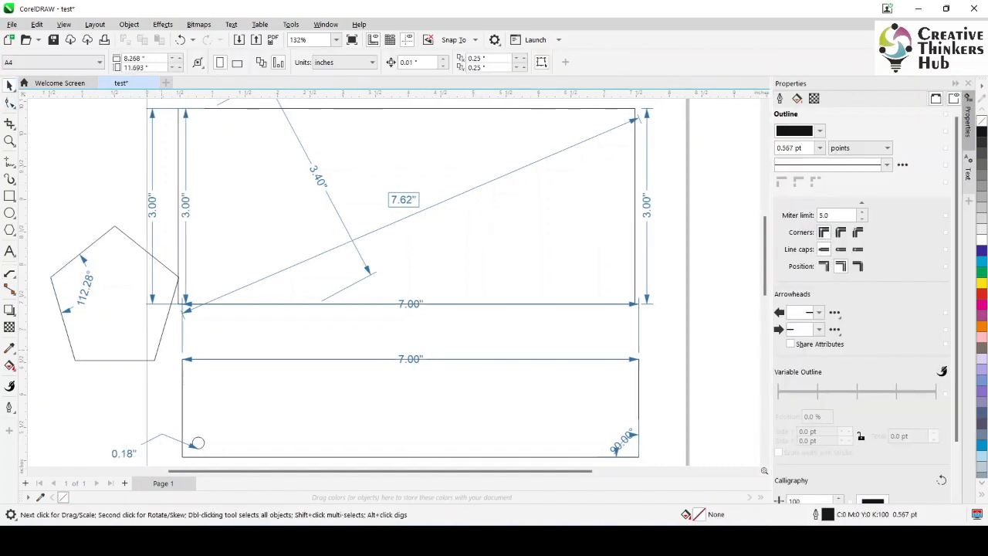
Reshape the callout by moving its arrow tip slightly up and left, closer to the small circle's centre
{"action": "left_click", "coordinate": [197, 442]}
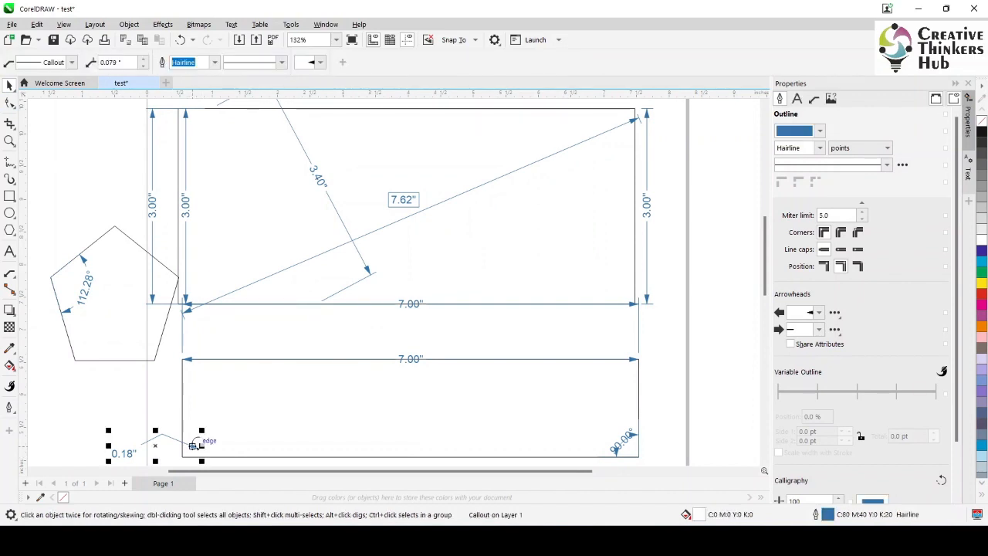
{"action": "key", "text": "F10"}
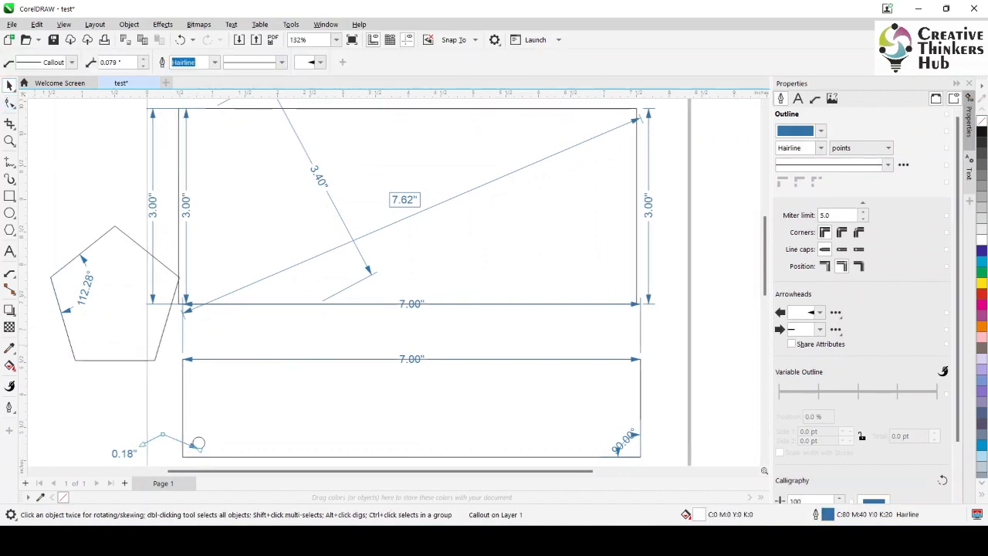
{"action": "left_click_drag", "start_coordinate": [198, 443], "coordinate": [194, 443]}
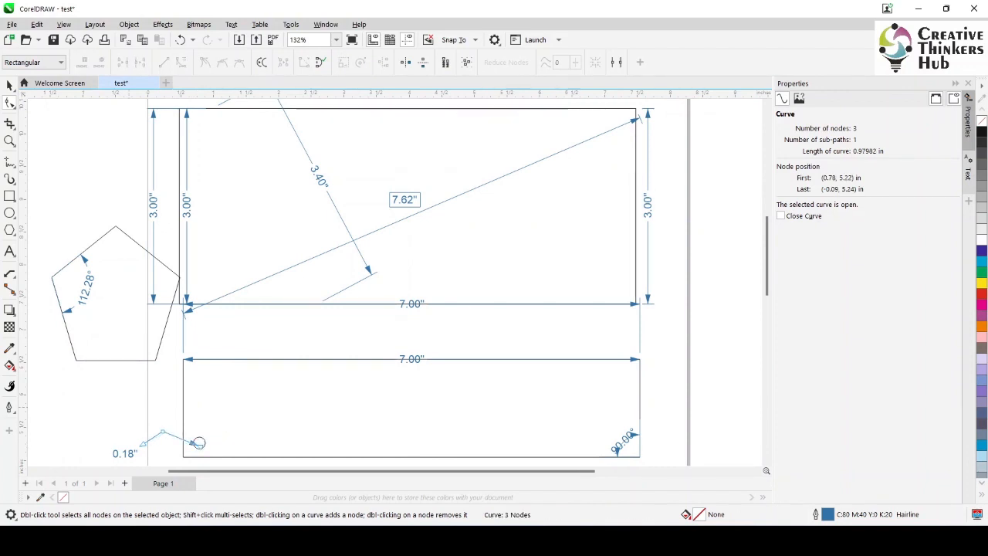
{"action": "key", "text": "space"}
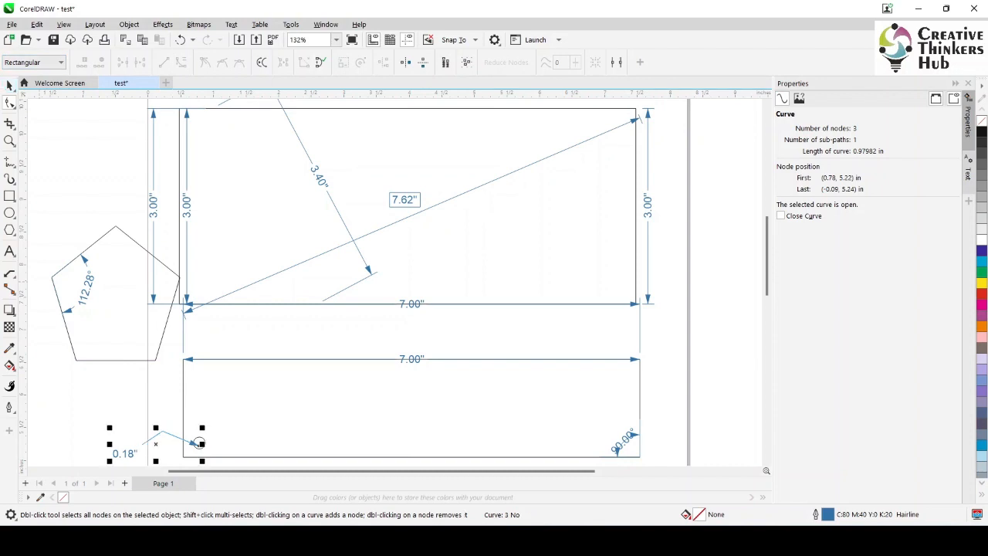
{"action": "key", "text": "Escape"}
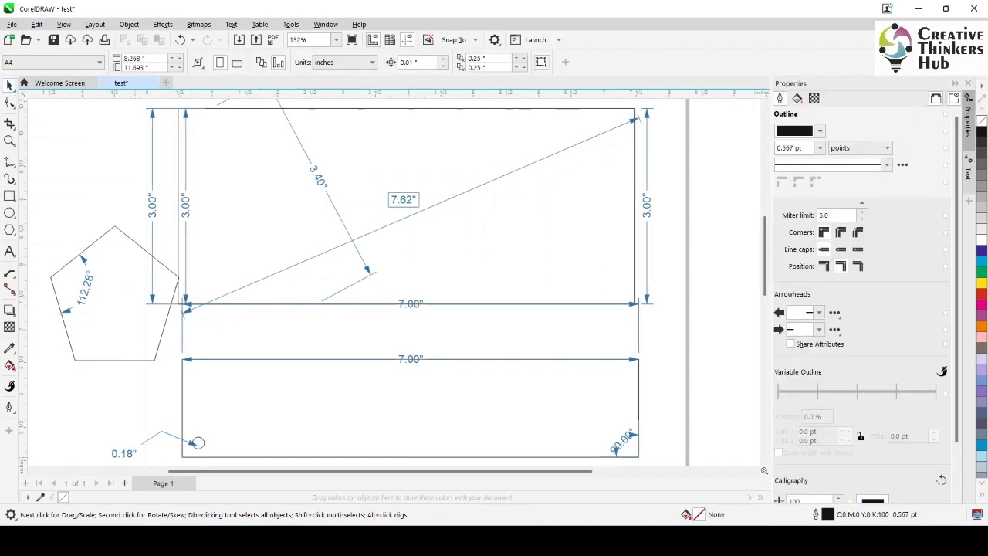
Set the font size of the callout's 0.18" label to 48 pt and deselect it
{"action": "left_click", "coordinate": [124, 454]}
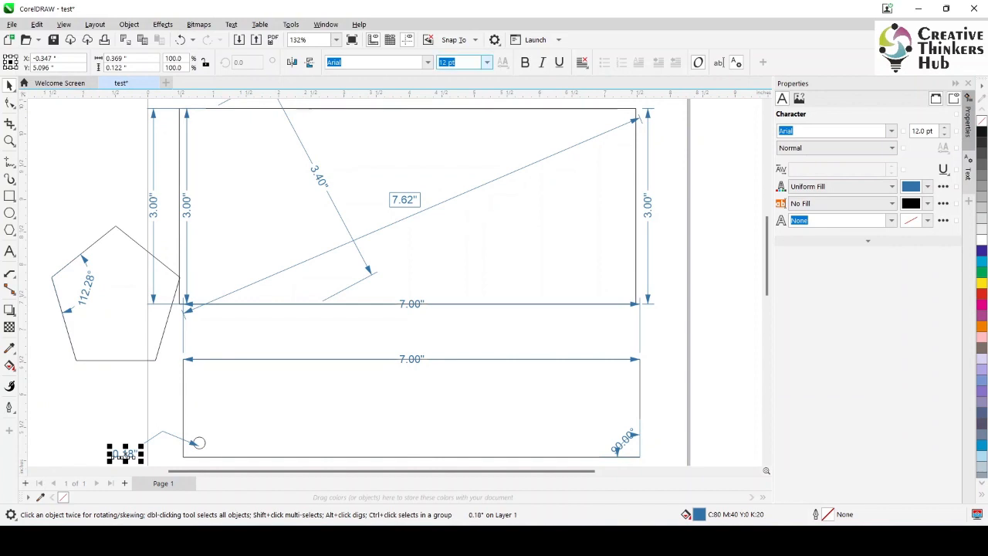
{"action": "left_click", "coordinate": [487, 63]}
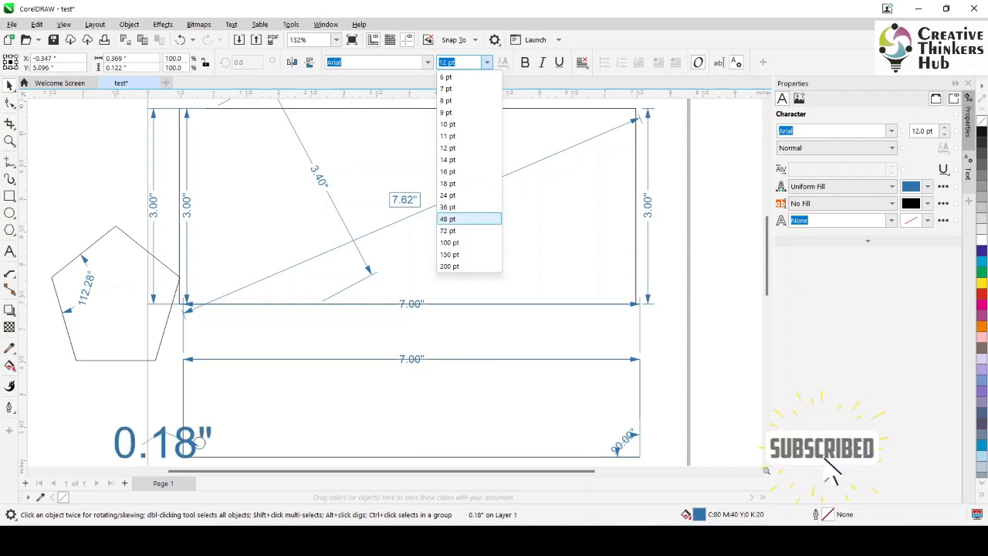
{"action": "left_click", "coordinate": [470, 219]}
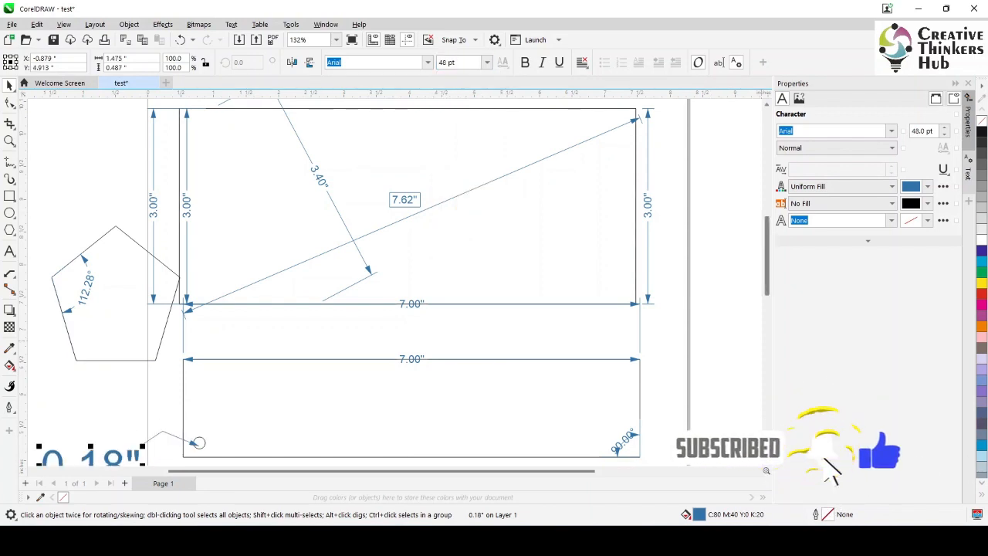
{"action": "scroll", "coordinate": [386, 278], "scroll_direction": "down", "scroll_amount": 3}
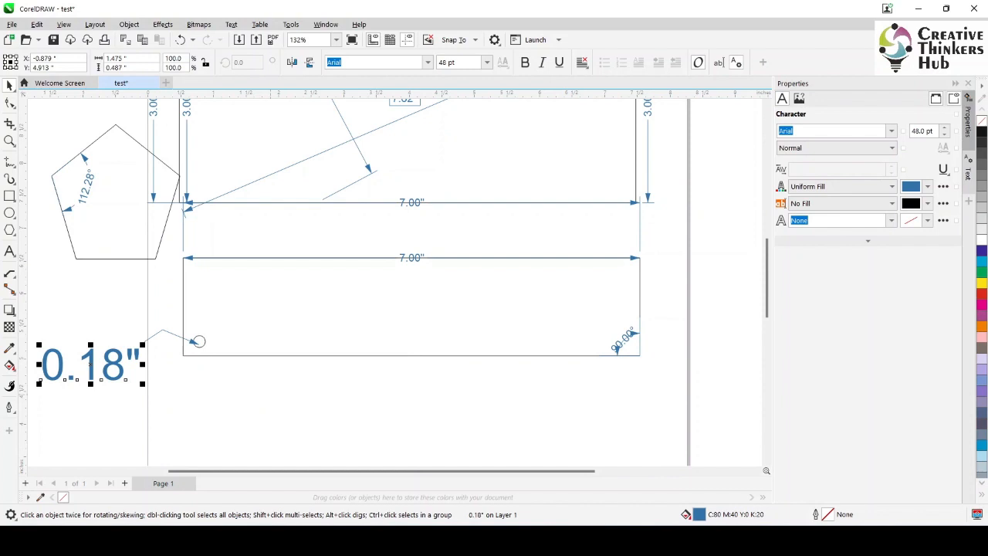
{"action": "key", "text": "Escape"}
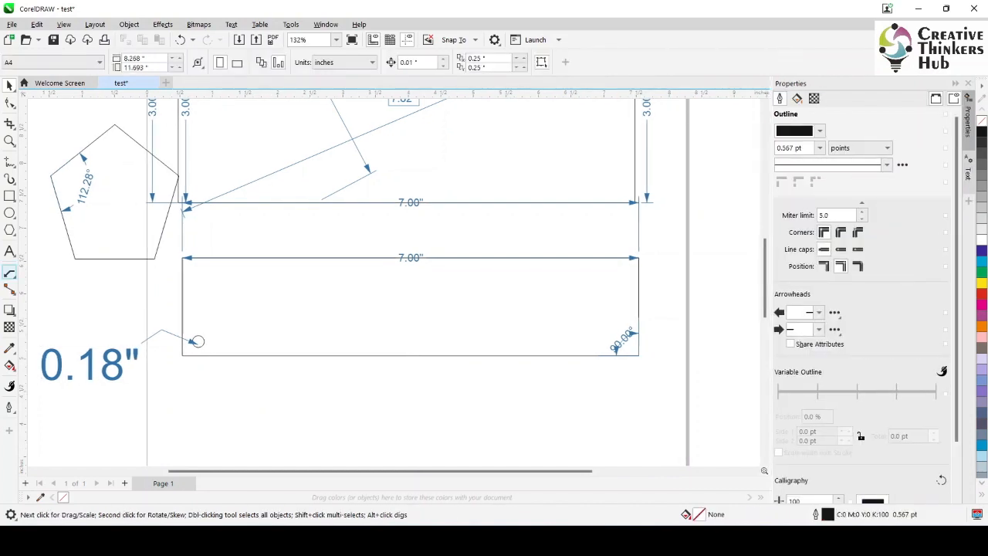